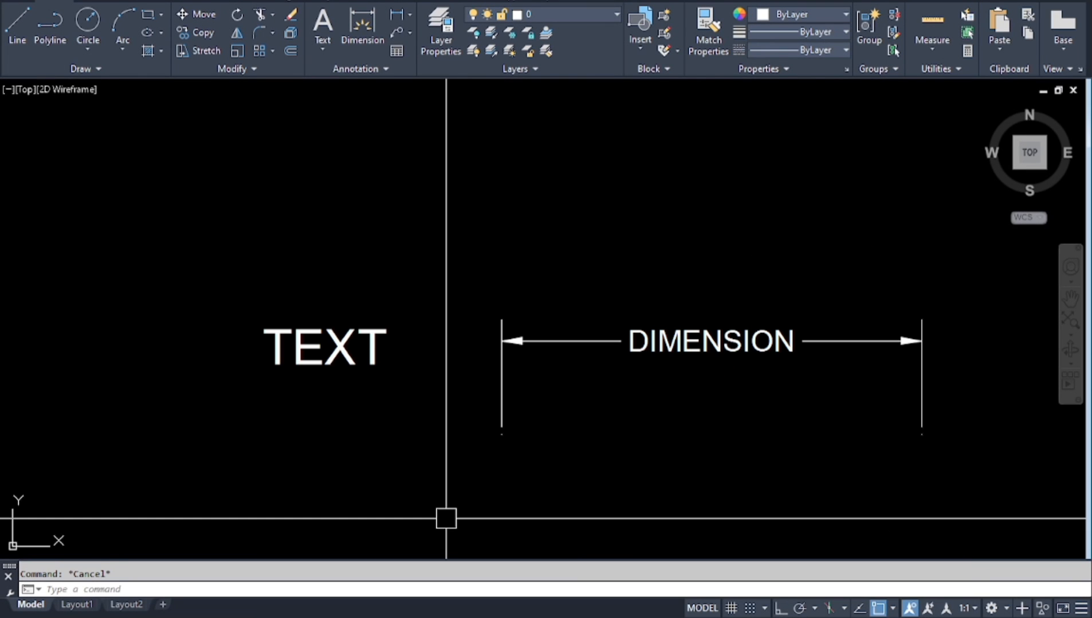
pyautogui.click(340, 347)
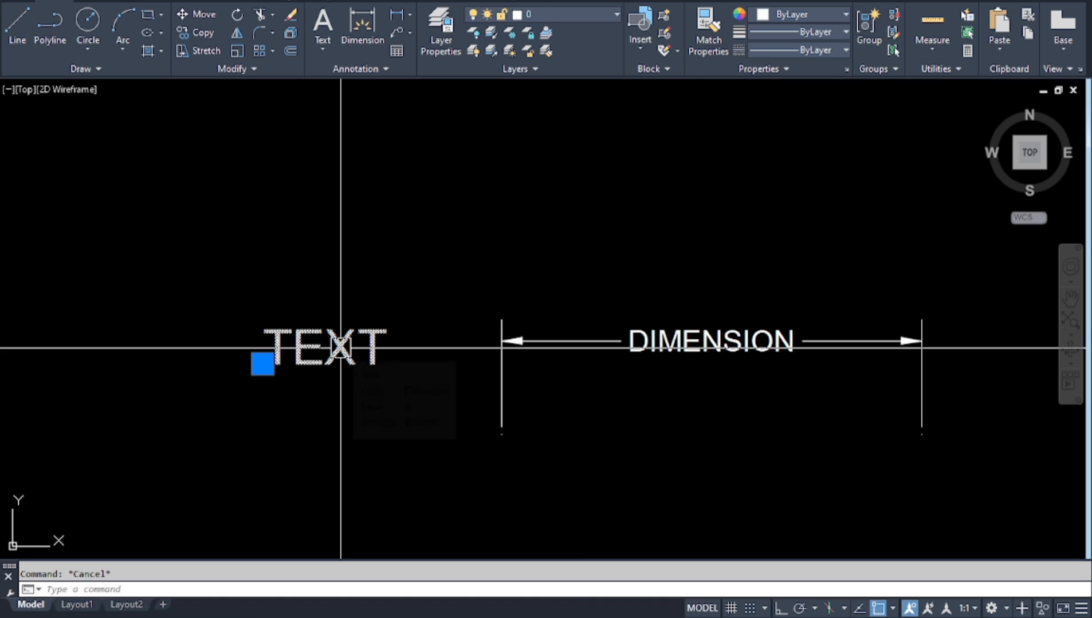
pyautogui.press('Escape')
pyautogui.click(709, 344)
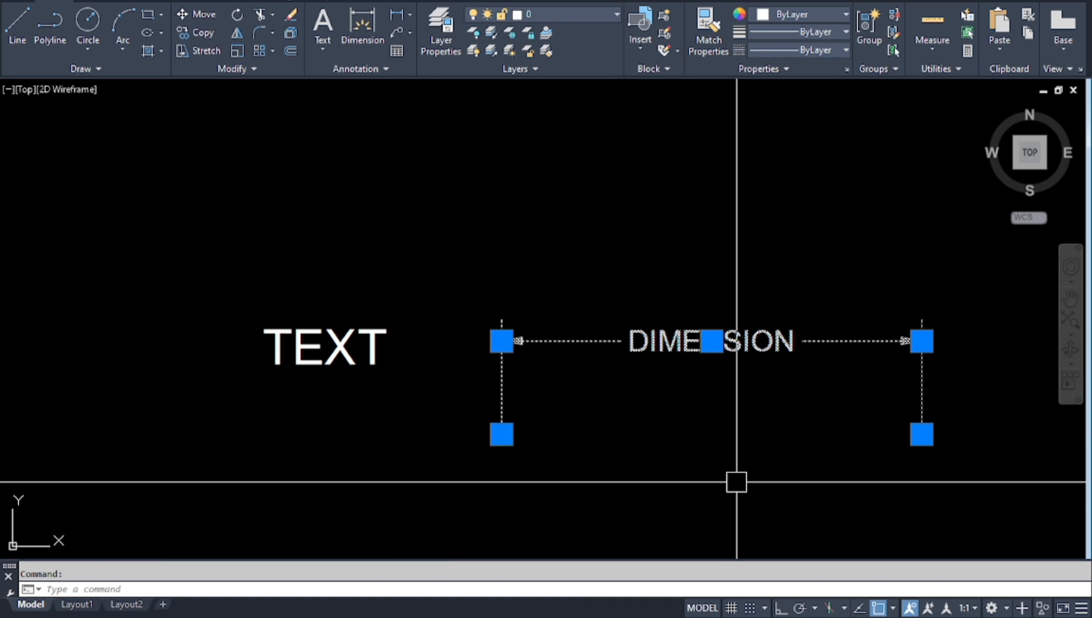
pyautogui.press('Escape')
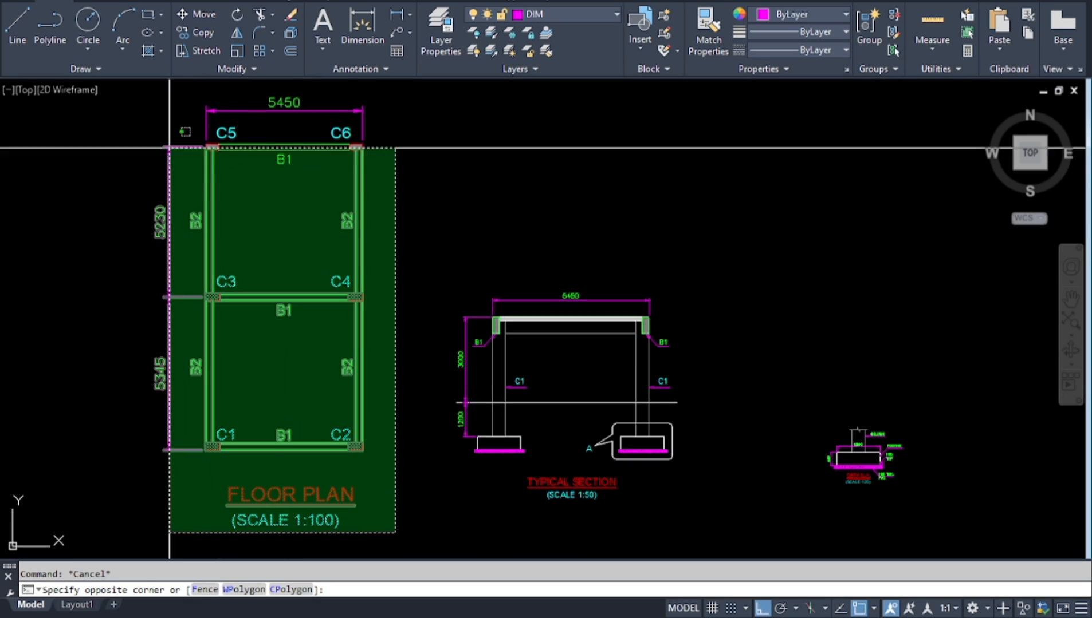
# Step: Examine the text and dimensions in the floor plan, typical section and footing detail drawings
pyautogui.click(142, 99)
pyautogui.press('Escape')
pyautogui.click(760, 292)
pyautogui.click(390, 509)
pyautogui.press('Escape')
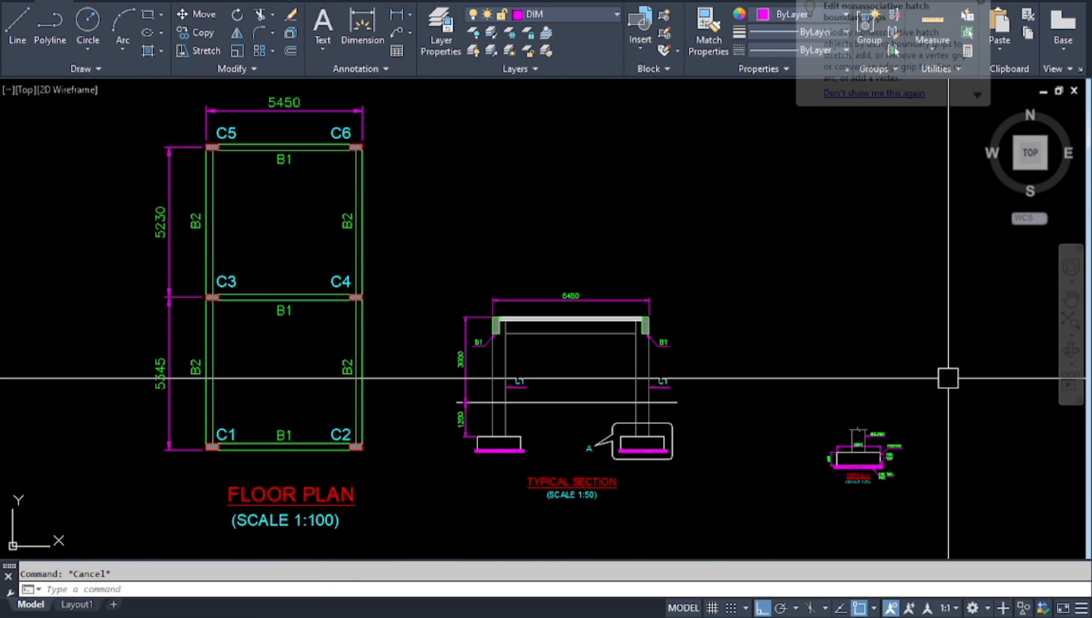
pyautogui.click(948, 378)
pyautogui.click(773, 529)
pyautogui.click(998, 523)
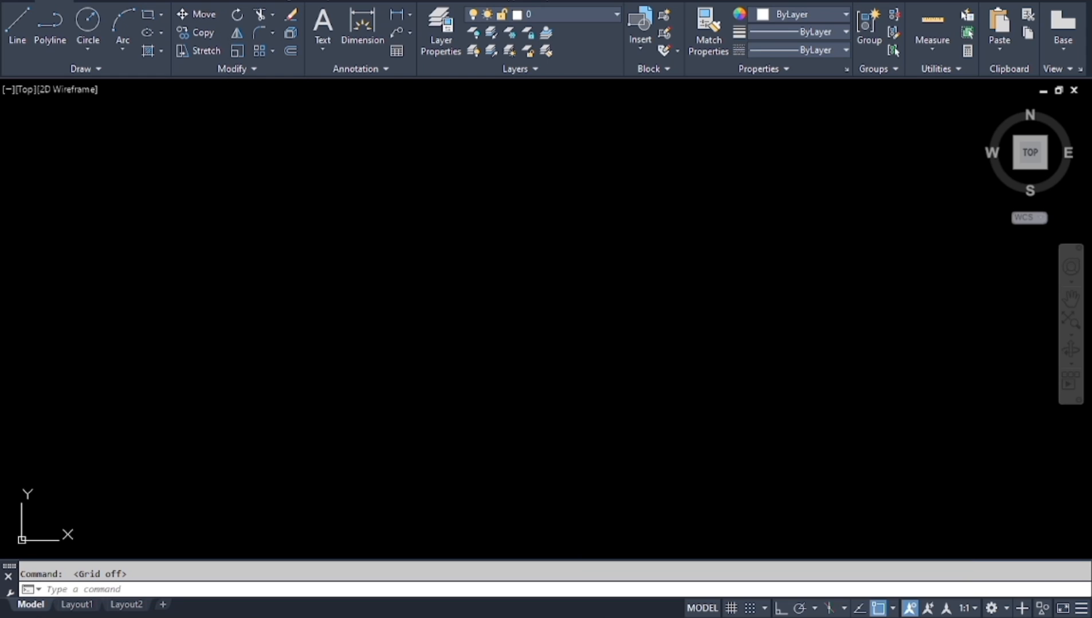
# Step: Configure the drawing units with the Decimal length type and Millimeters as the insertion scale
pyautogui.press('Escape')
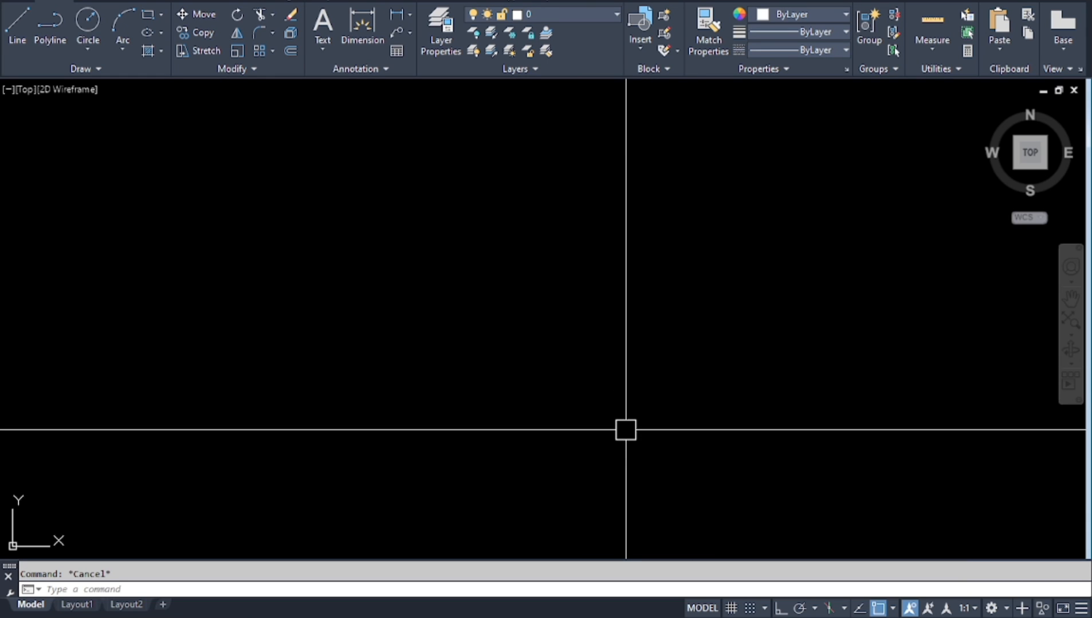
pyautogui.write('un')
pyautogui.press('Return')
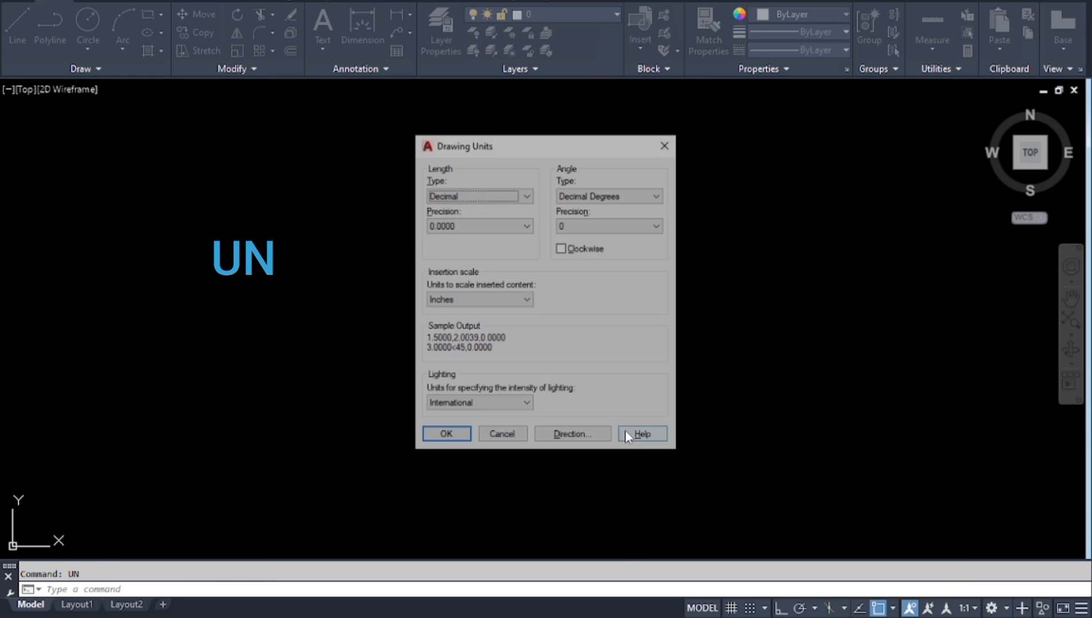
pyautogui.click(474, 194)
pyautogui.click(453, 218)
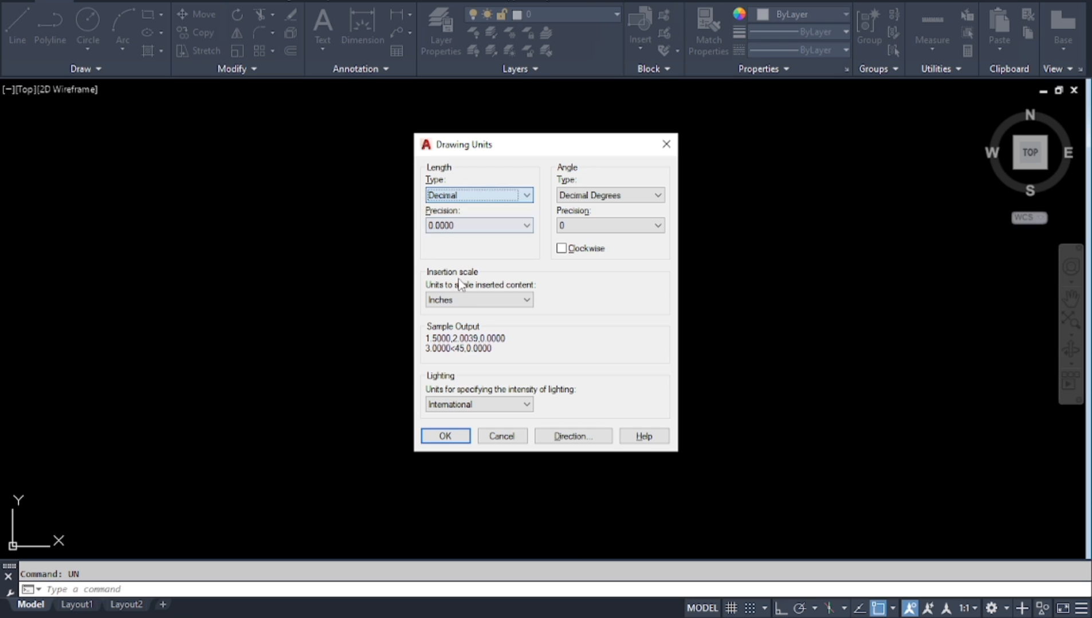
pyautogui.click(498, 300)
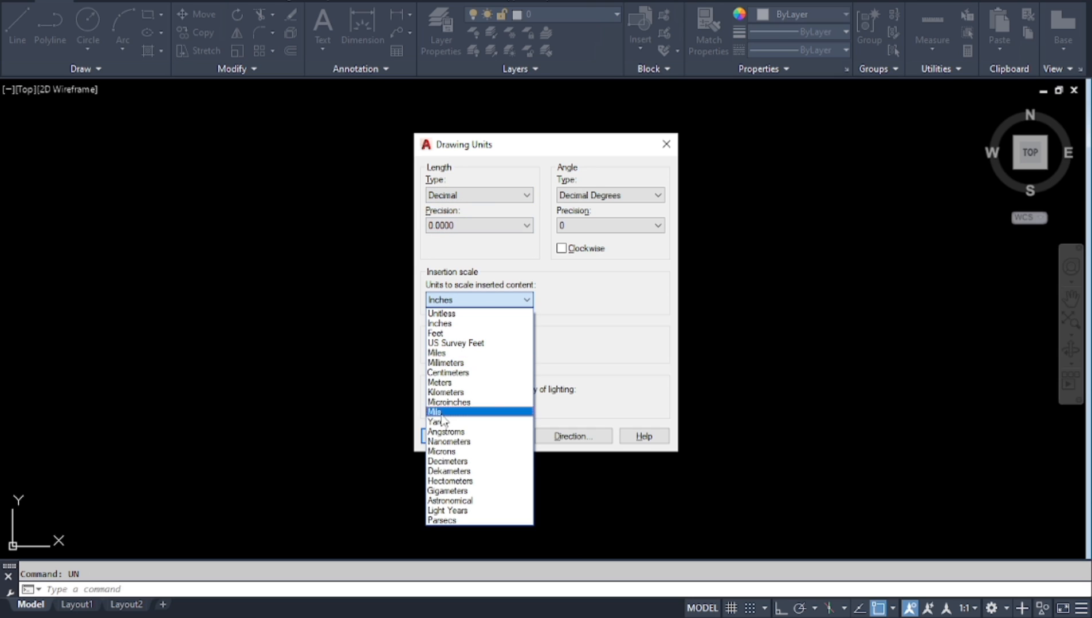
pyautogui.click(446, 363)
pyautogui.click(453, 439)
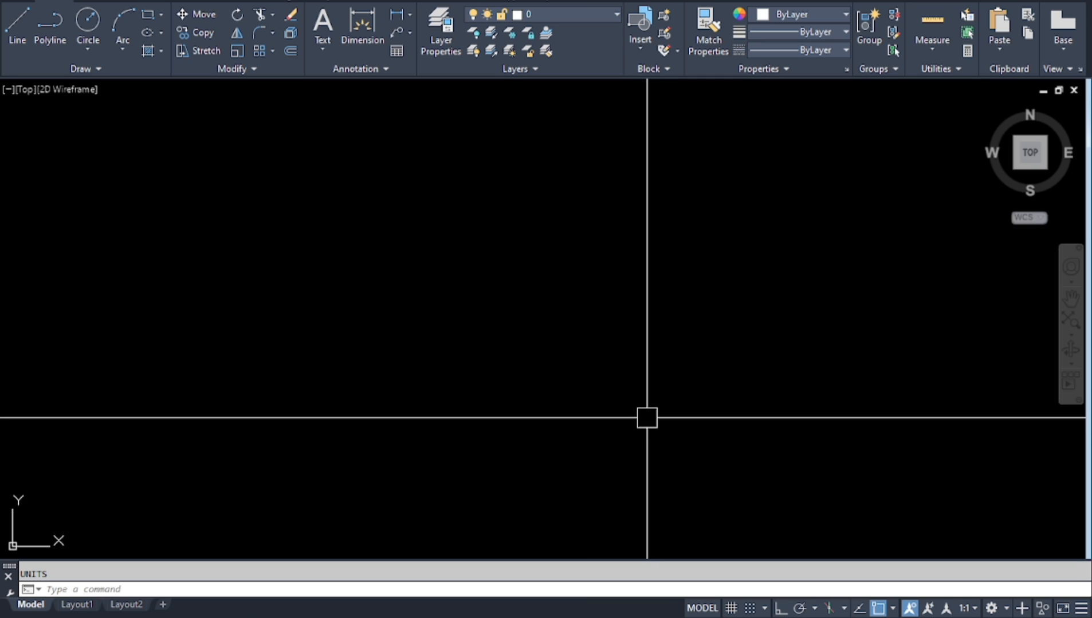
pyautogui.click(1073, 91)
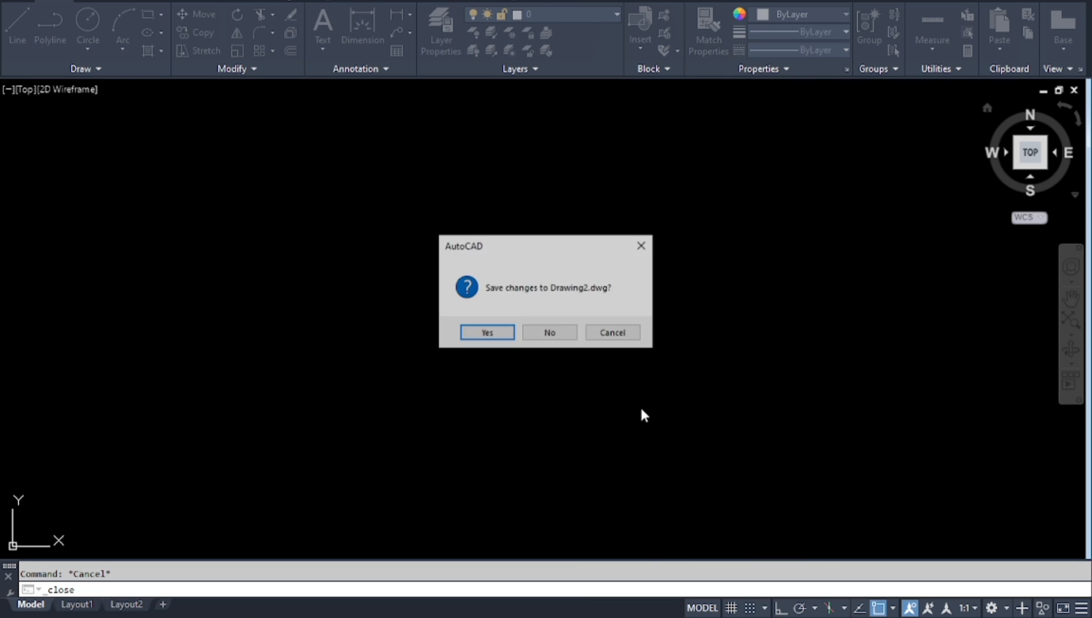
pyautogui.click(486, 333)
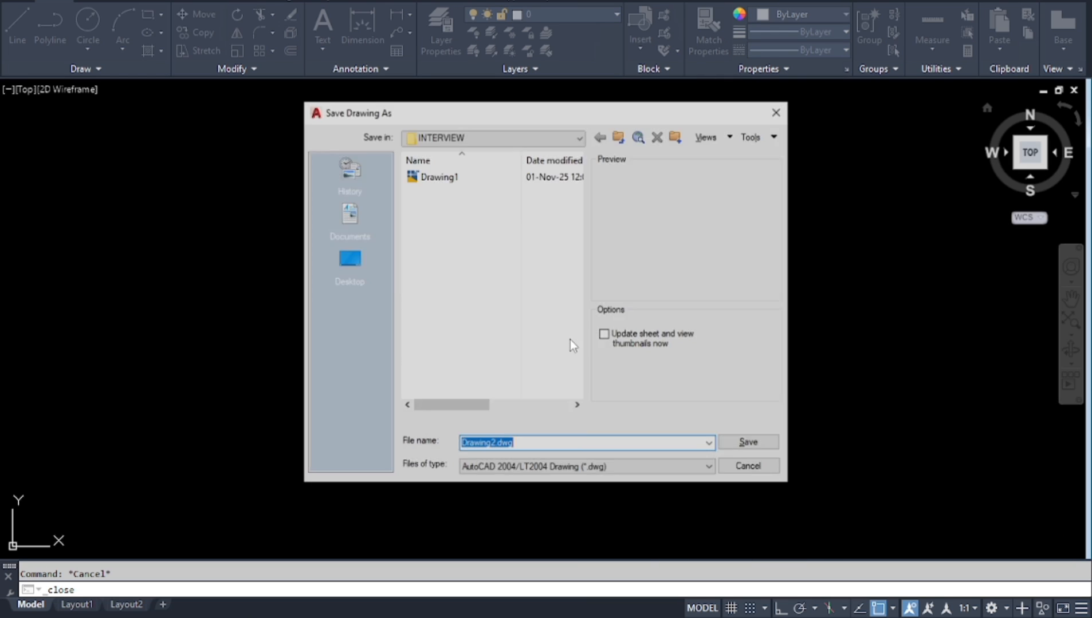
pyautogui.click(777, 112)
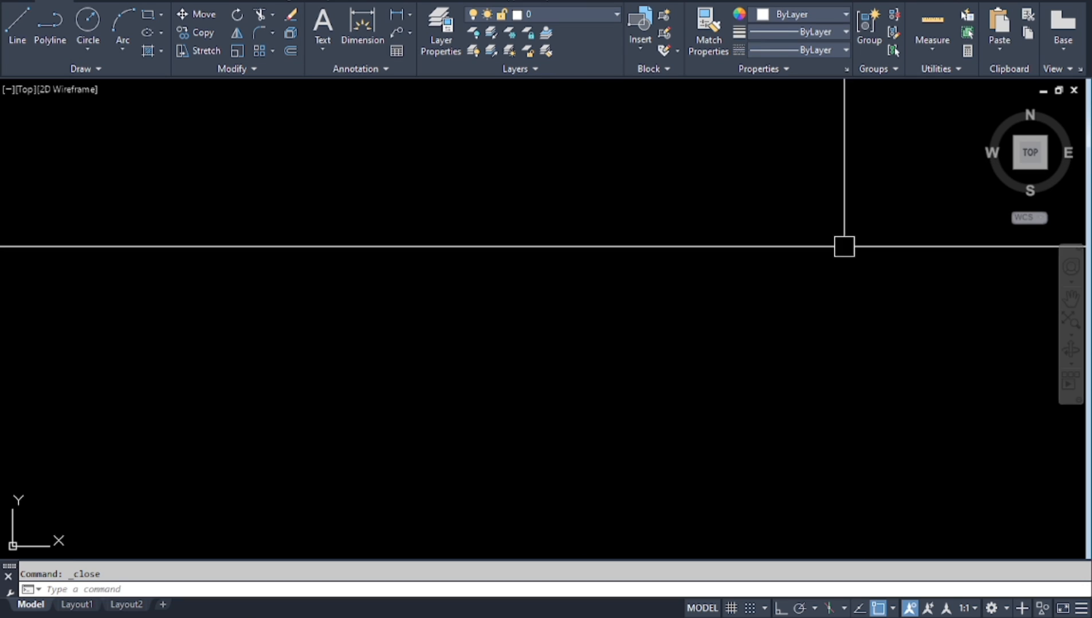
# Step: Create a new text style named NORMAL TEXT
pyautogui.write('ST')
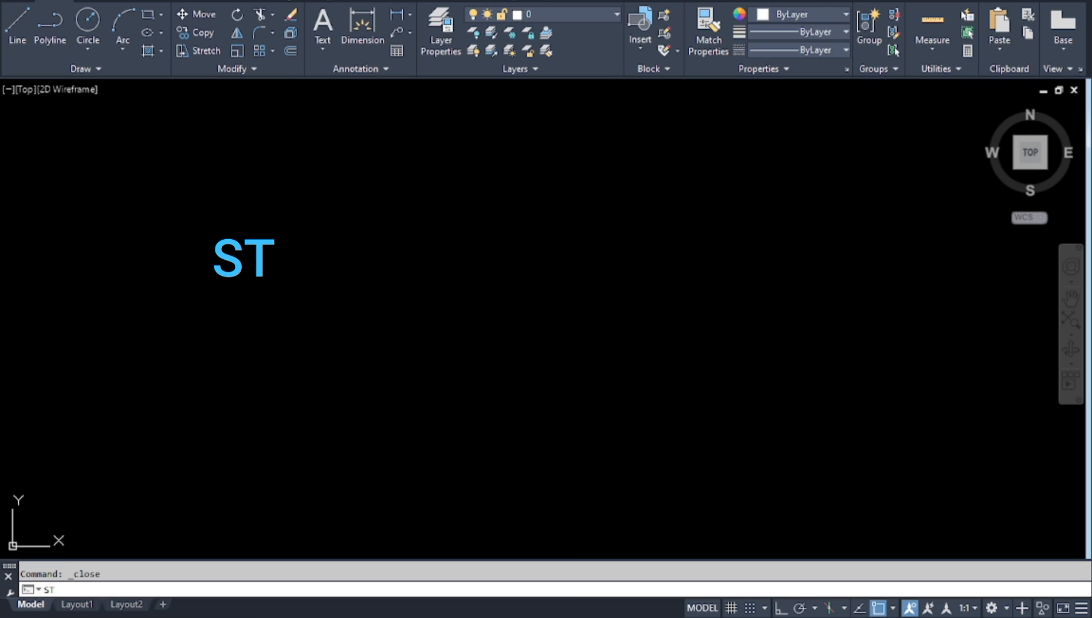
pyautogui.press('Return')
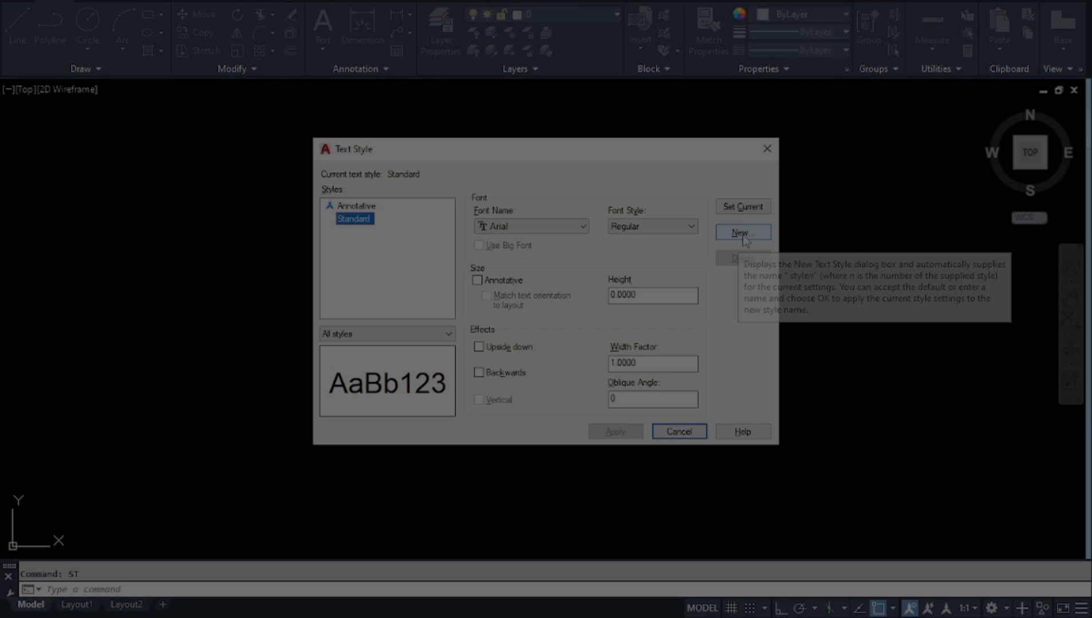
pyautogui.click(738, 233)
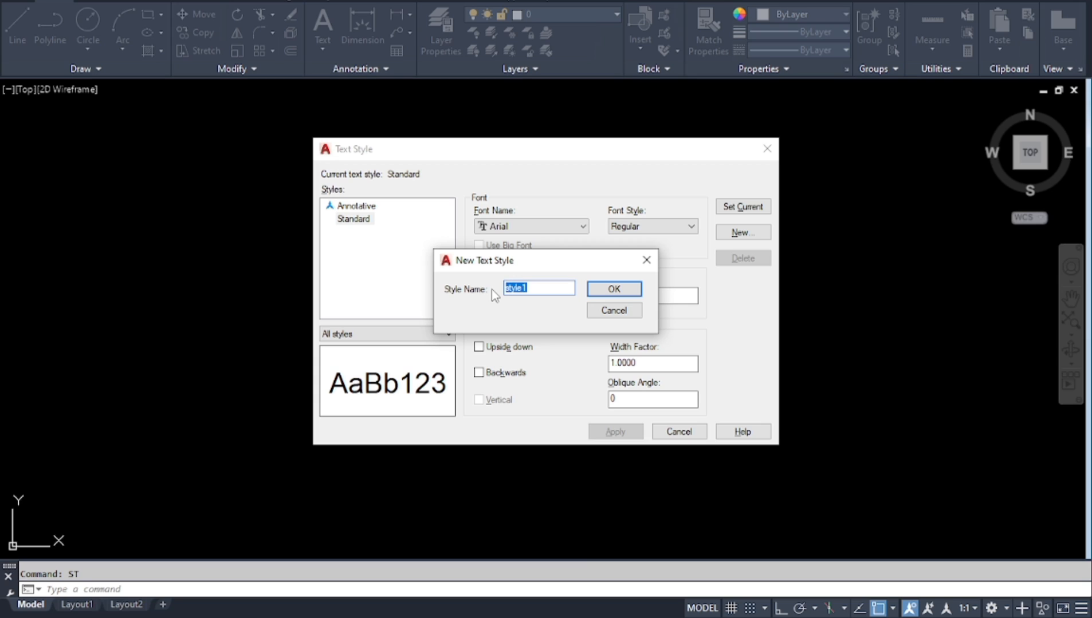
pyautogui.write('NORMAL TEXT')
pyautogui.click(610, 290)
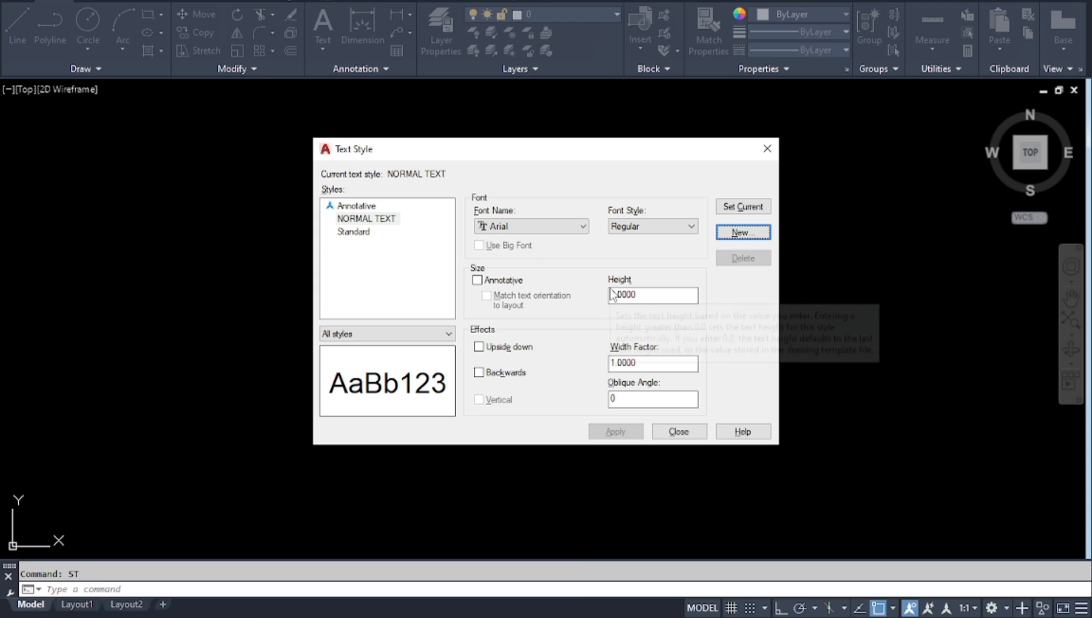
# Step: Set the font of the NORMAL TEXT style to romans.shx and apply it
pyautogui.click(579, 228)
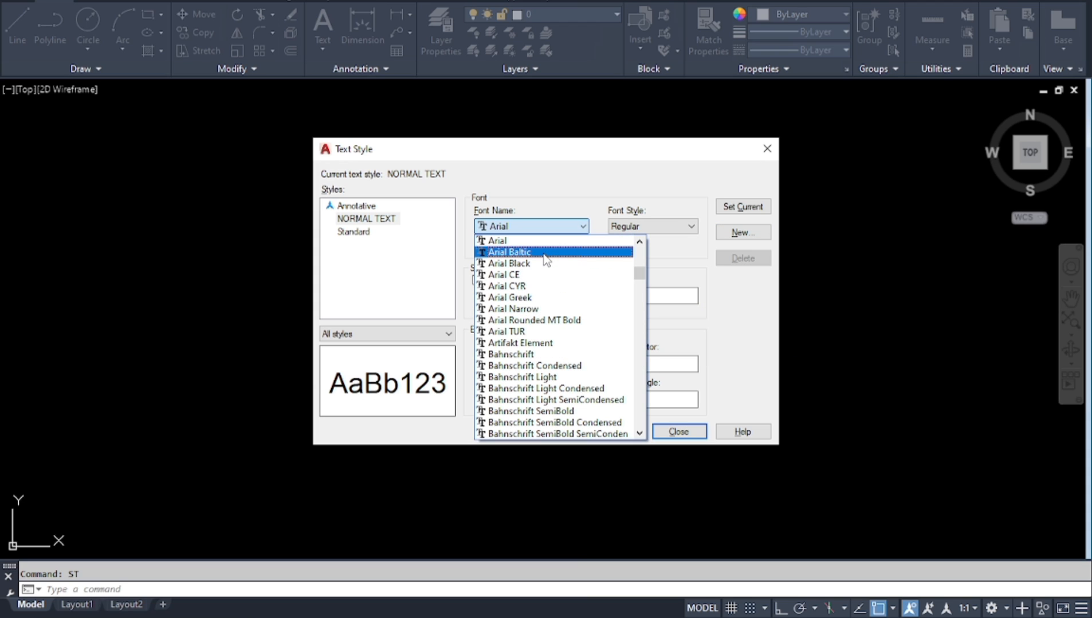
pyautogui.press('r')
pyautogui.press('r')
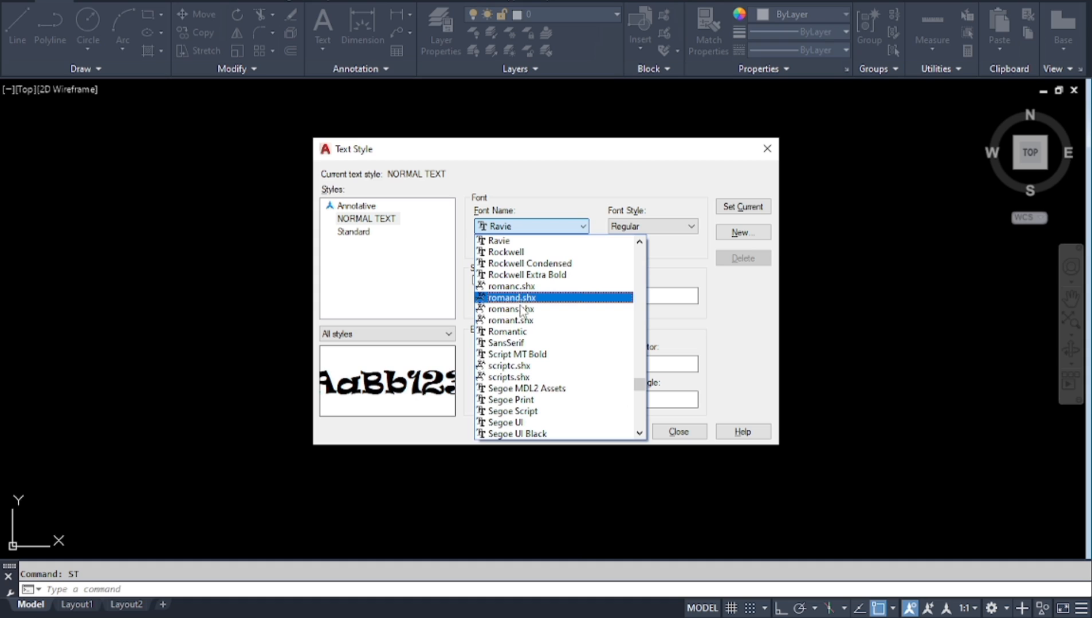
pyautogui.click(521, 309)
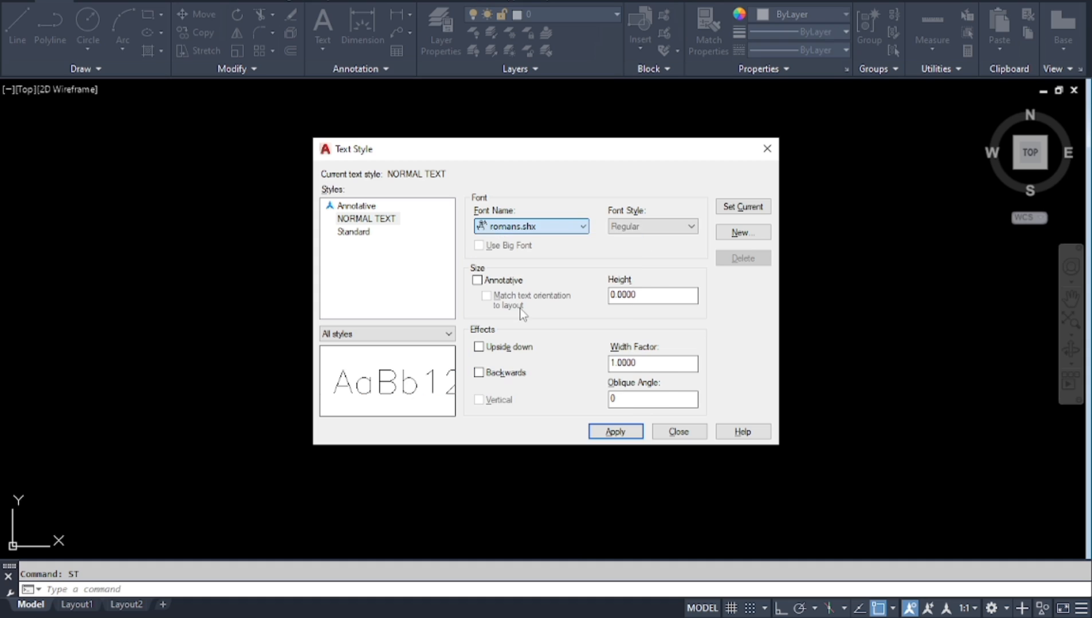
pyautogui.click(616, 433)
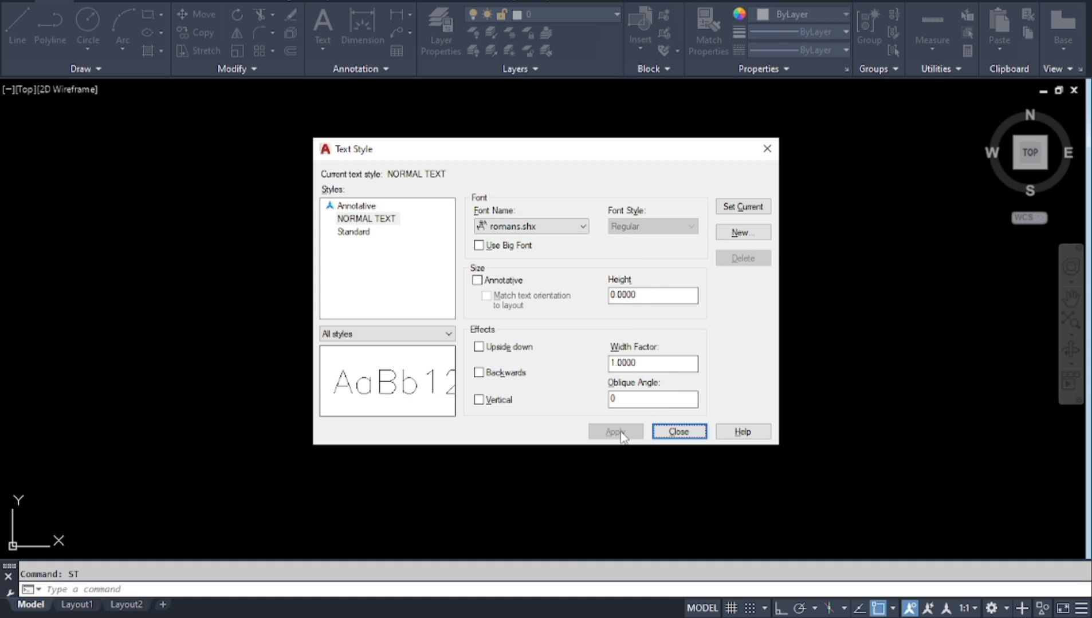
# Step: Create a text style named SUB TITLE that uses the Arial font and apply it
pyautogui.click(735, 238)
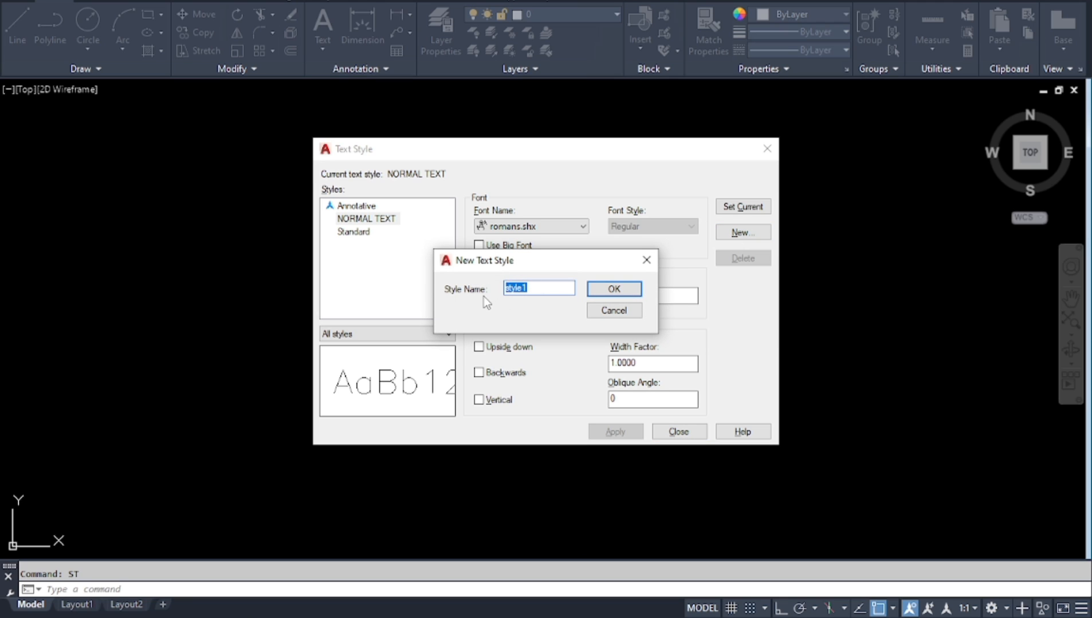
pyautogui.write('SUB TITLE')
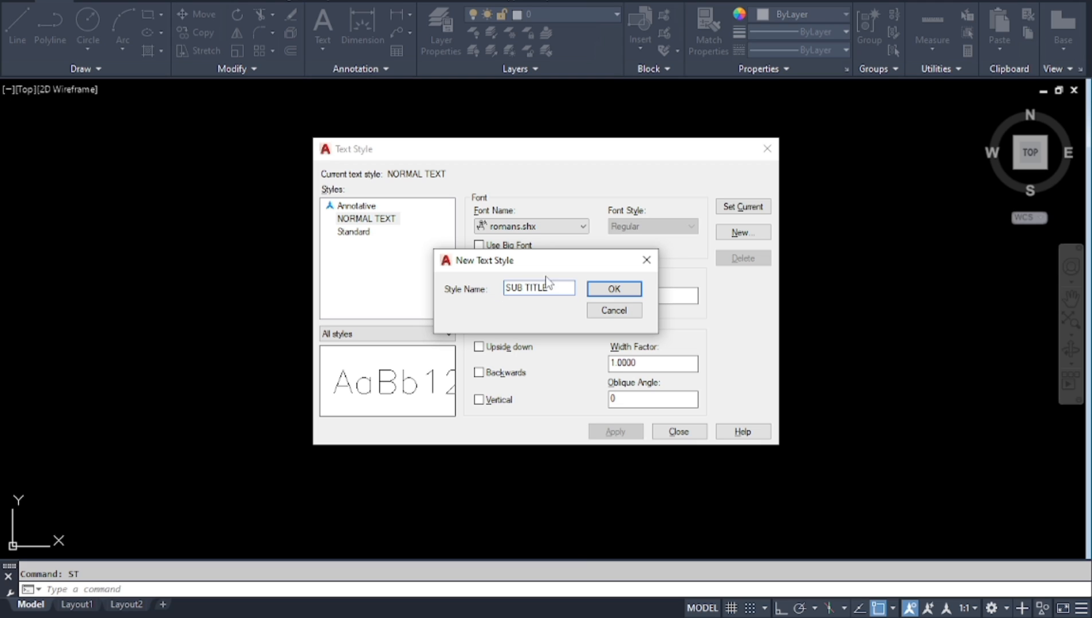
pyautogui.click(613, 289)
pyautogui.click(551, 229)
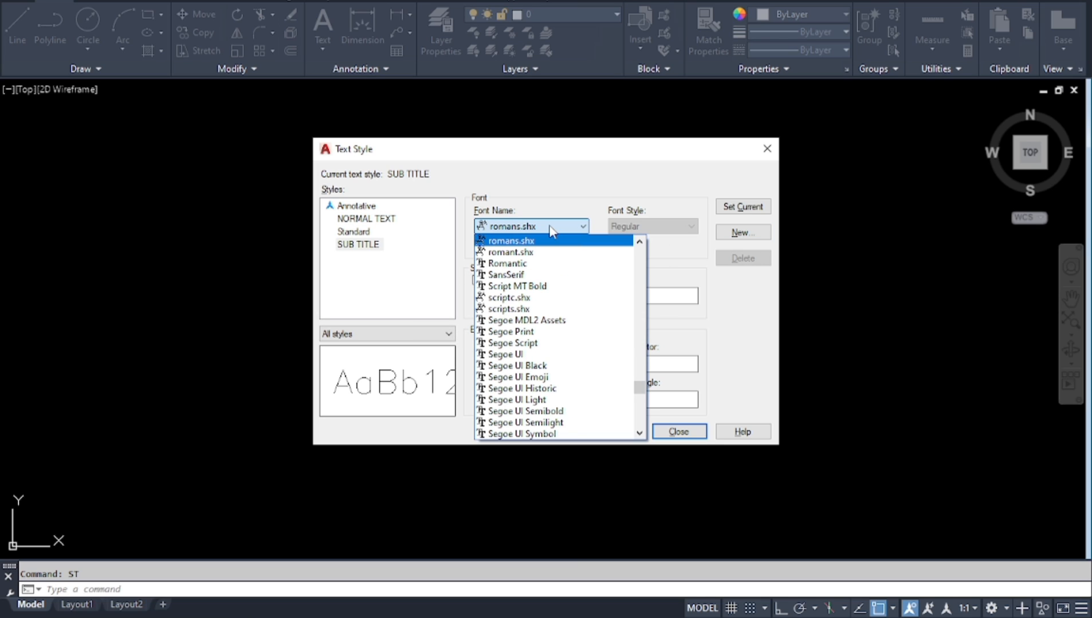
pyautogui.write('arent')
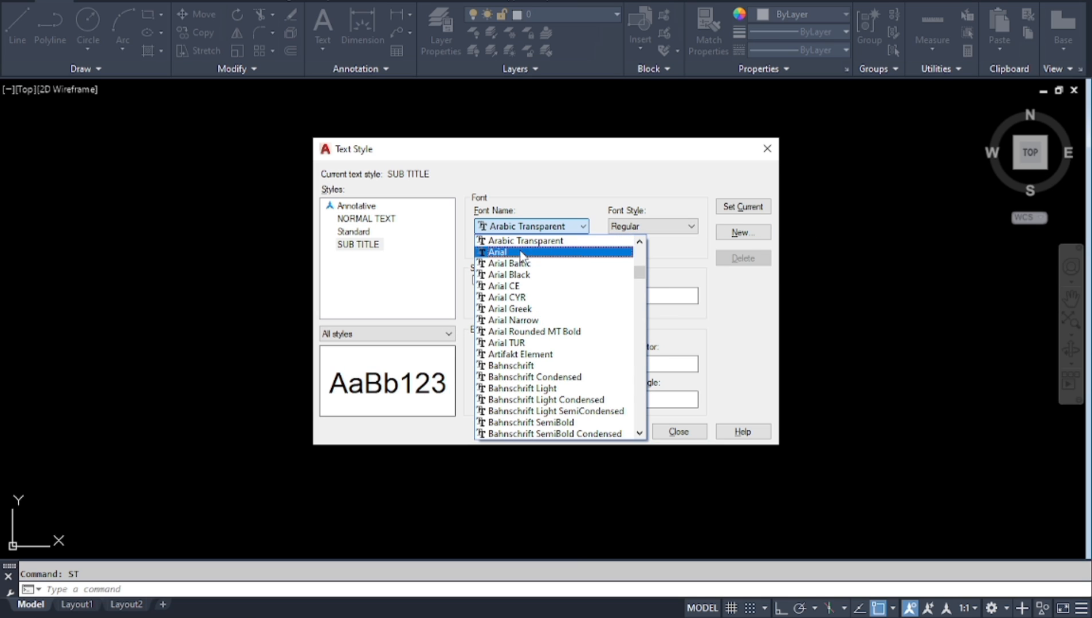
pyautogui.click(521, 252)
pyautogui.click(611, 433)
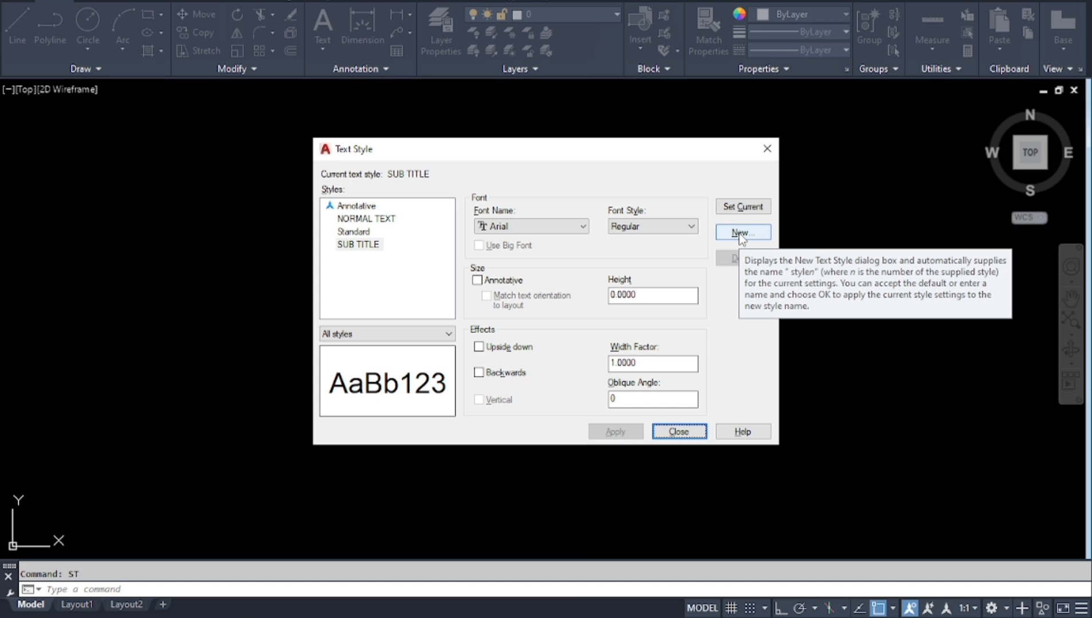
# Step: Create a text style named TITLE with the Arial font and finish the text style setup
pyautogui.click(739, 233)
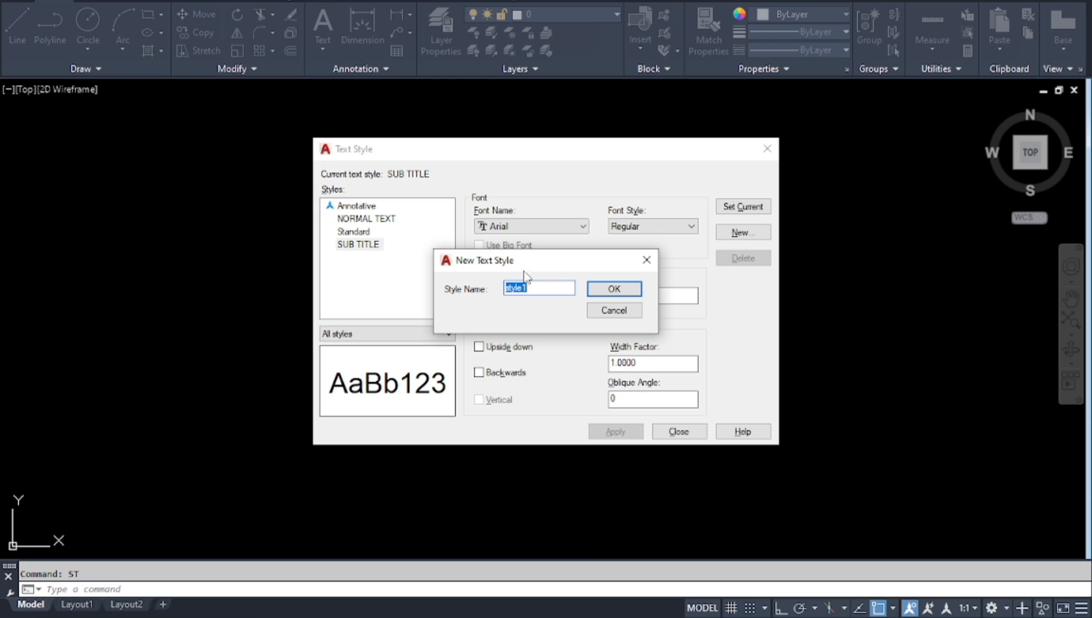
pyautogui.write('TITLE')
pyautogui.click(622, 289)
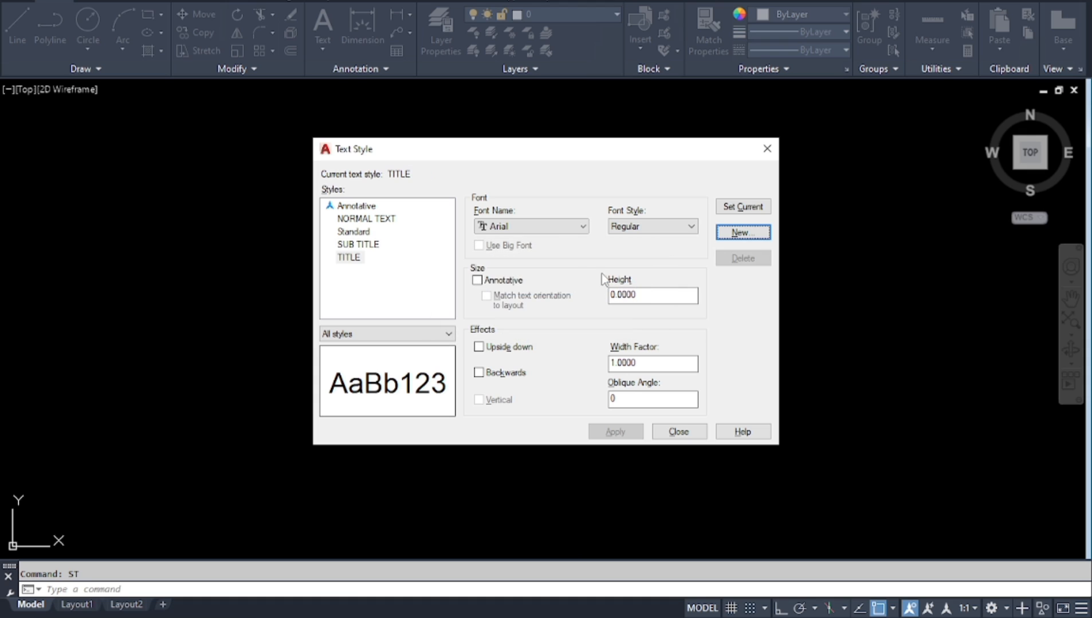
pyautogui.click(550, 227)
pyautogui.click(551, 227)
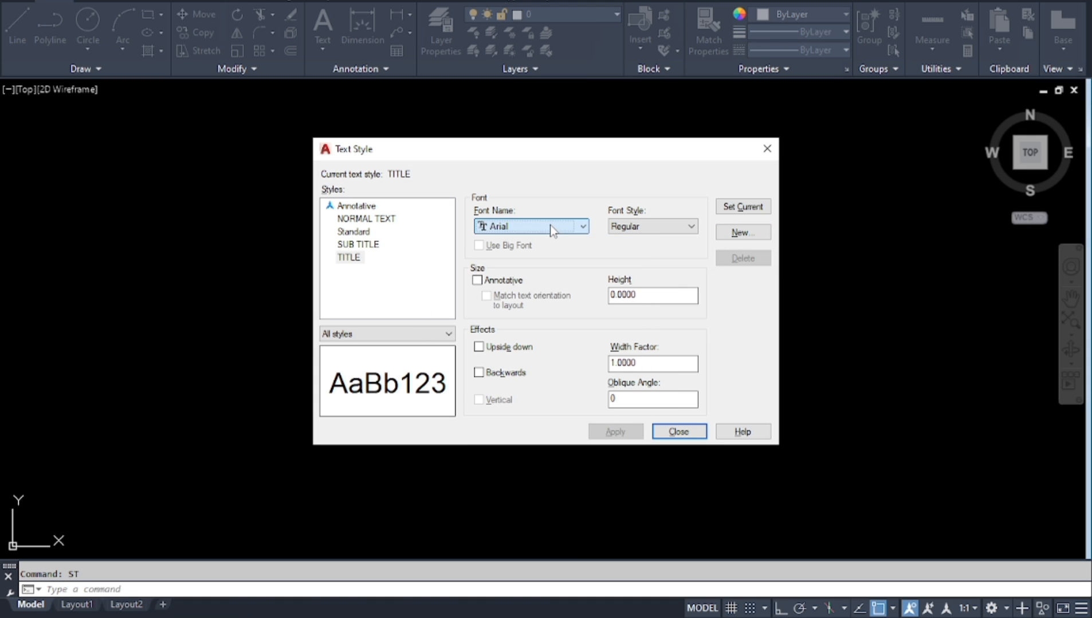
pyautogui.click(681, 432)
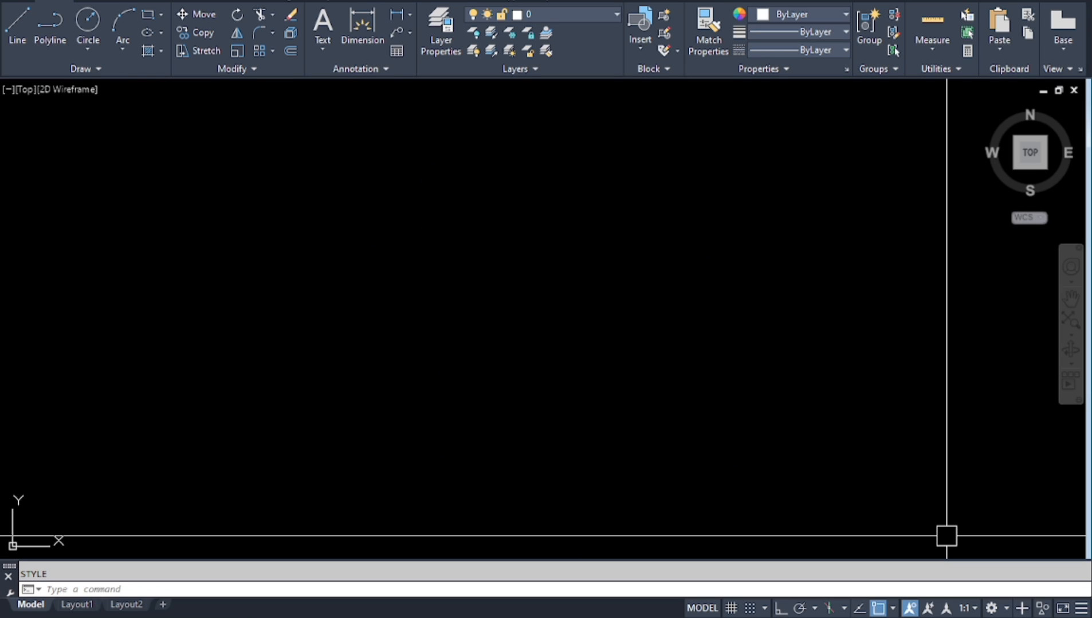
# Step: Create a new dimension style named DIM 100 based on Standard and continue to its settings
pyautogui.write('D')
pyautogui.press('Return')
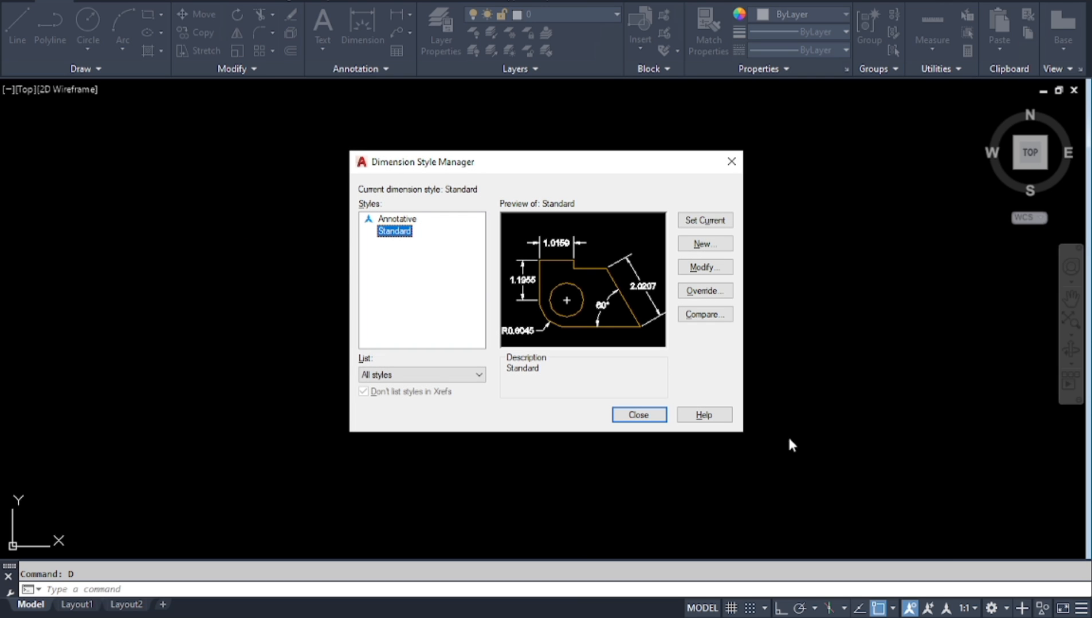
pyautogui.click(704, 248)
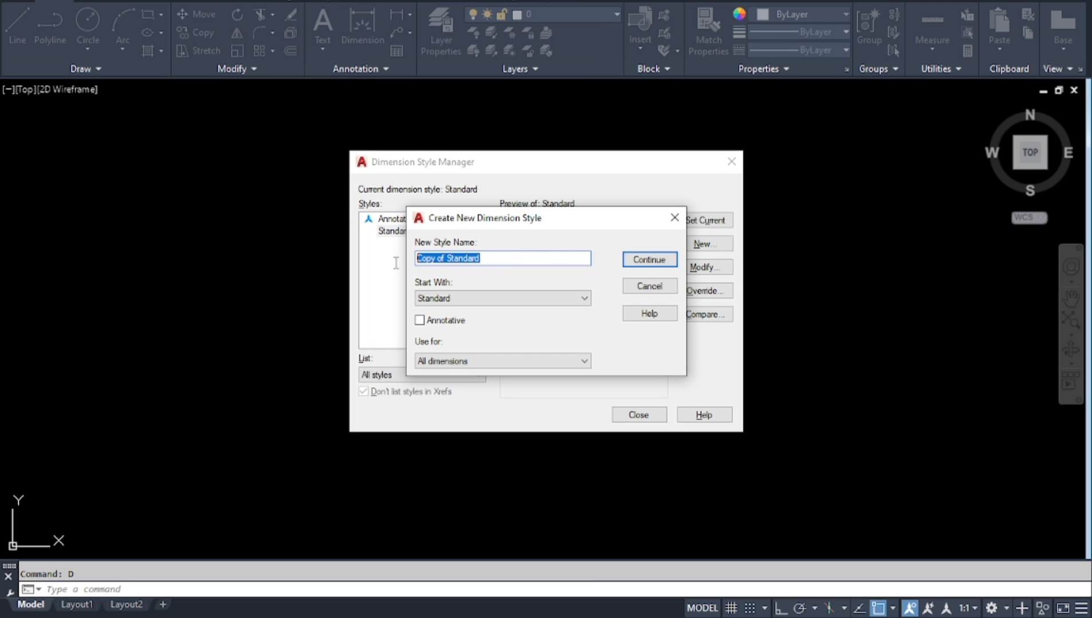
pyautogui.write('DIM 100')
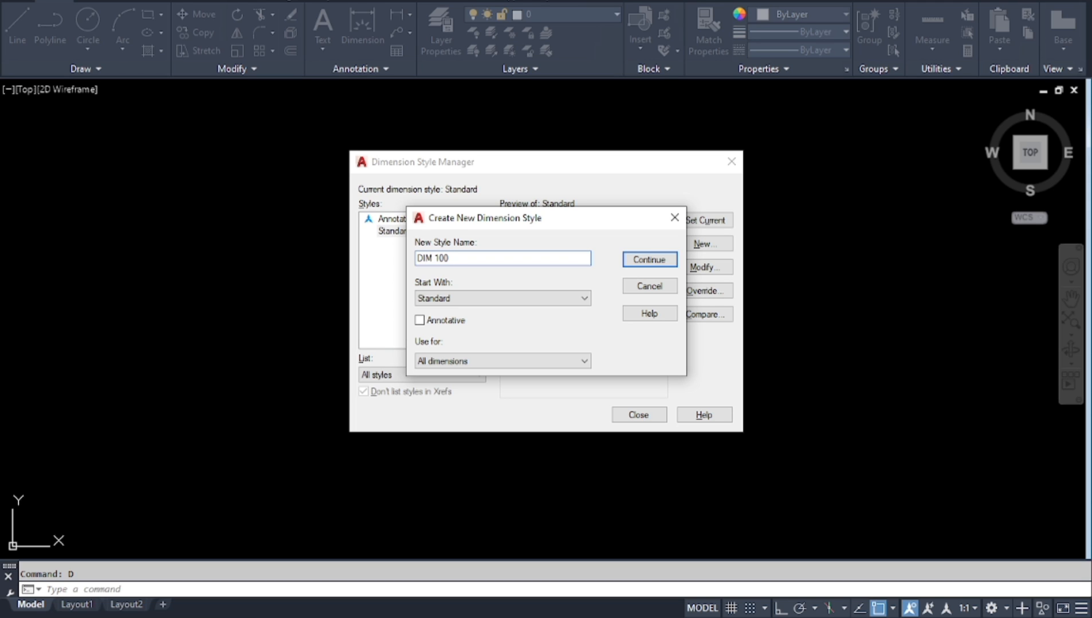
pyautogui.click(649, 259)
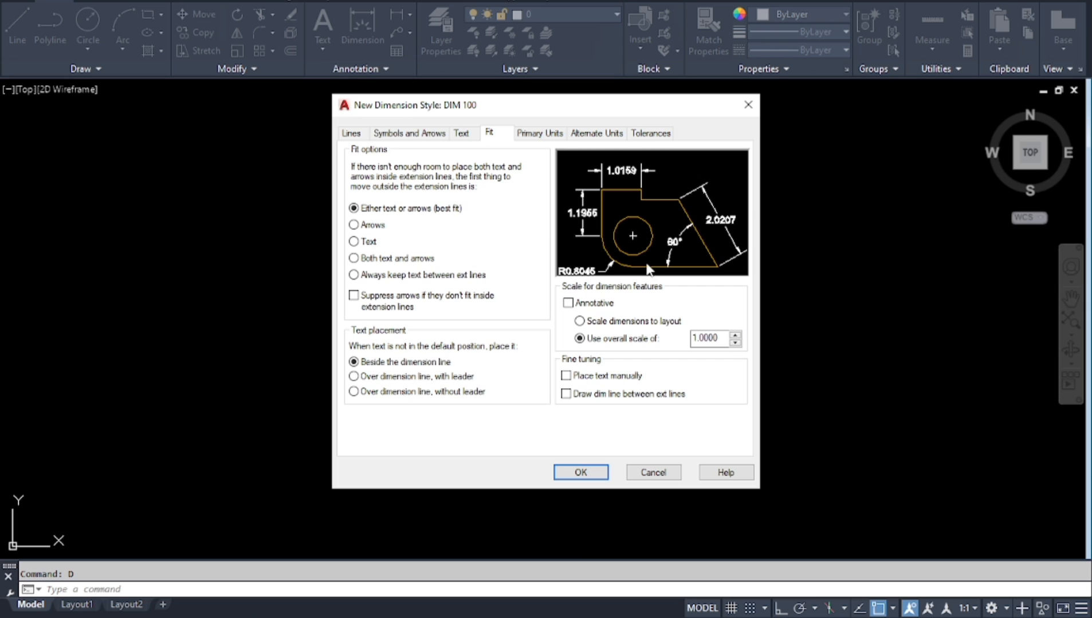
# Step: Set the dimension lines' color, linetype and lineweight to ByLayer and the baseline spacing to 1.5
pyautogui.click(351, 134)
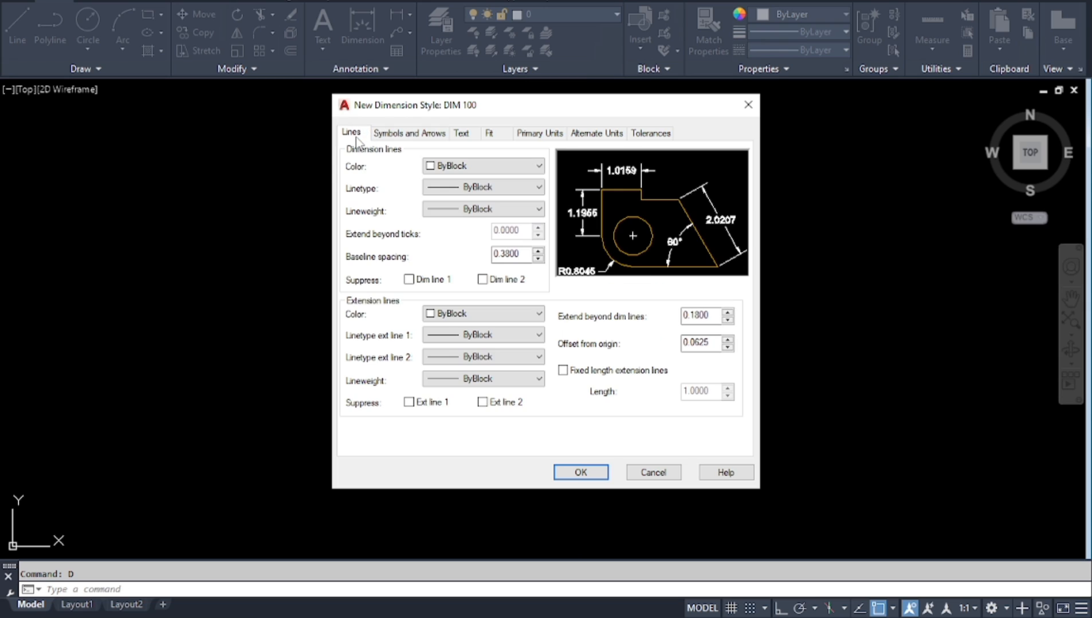
pyautogui.click(479, 168)
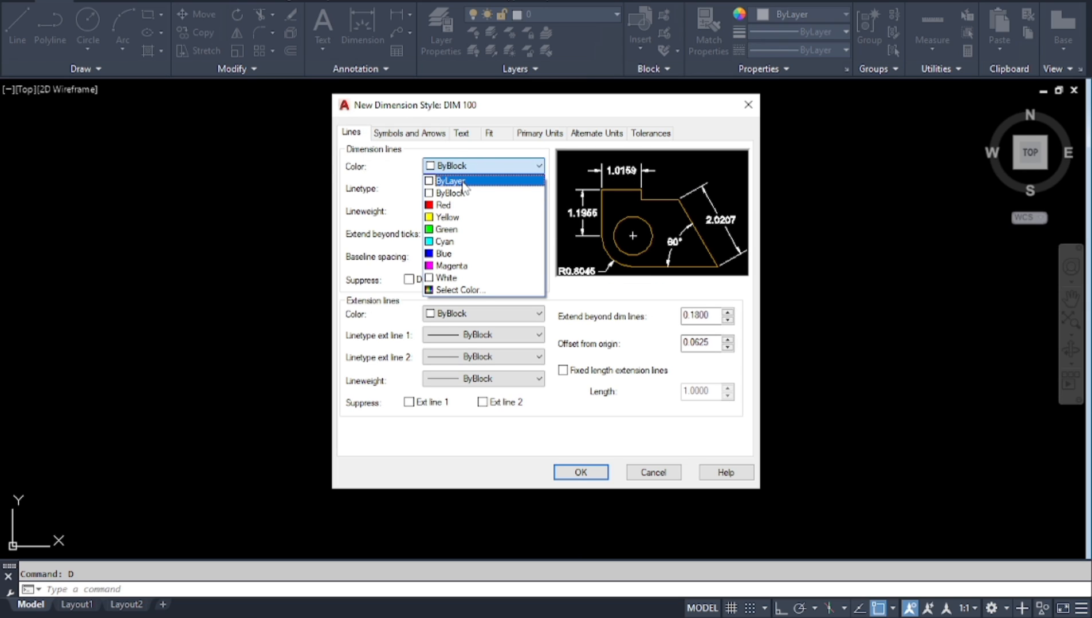
pyautogui.click(463, 181)
pyautogui.click(465, 187)
pyautogui.click(465, 199)
pyautogui.click(467, 210)
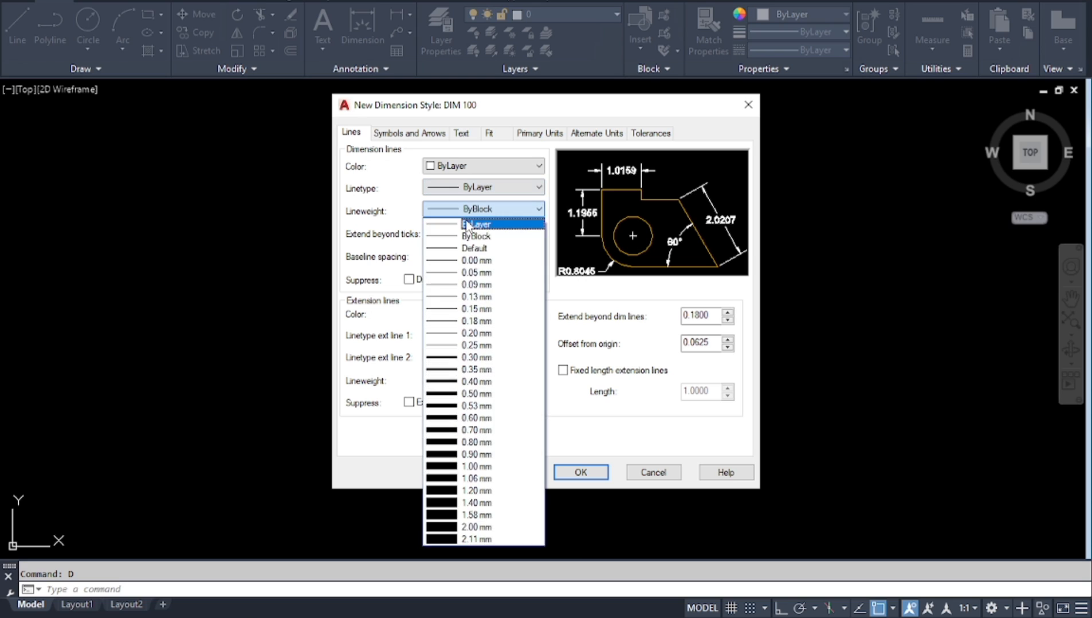
pyautogui.click(468, 224)
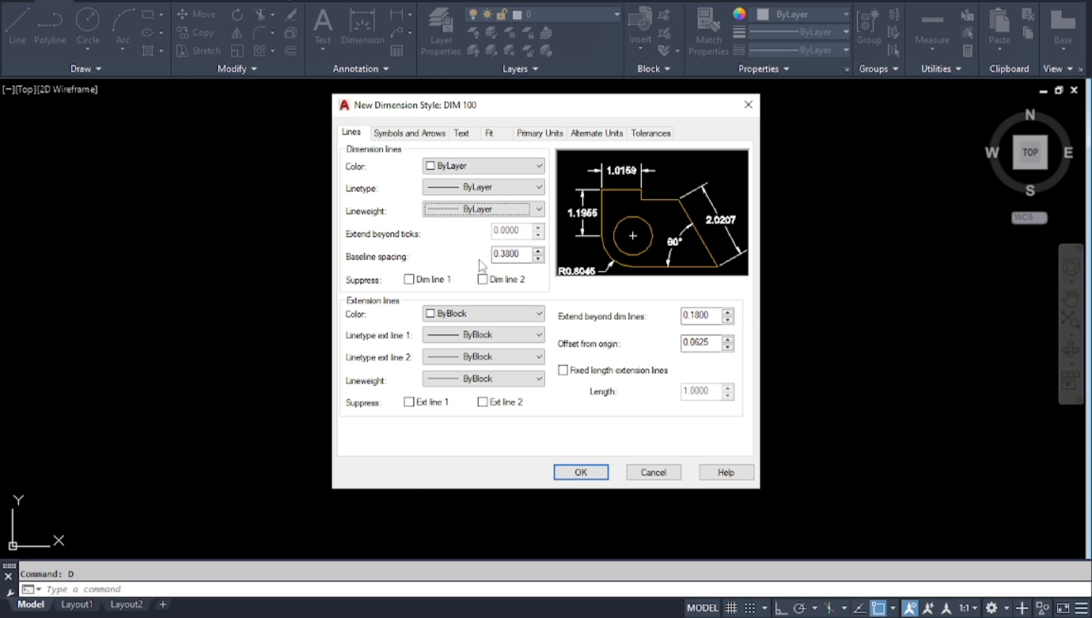
pyautogui.press('Tab')
pyautogui.write('1.')
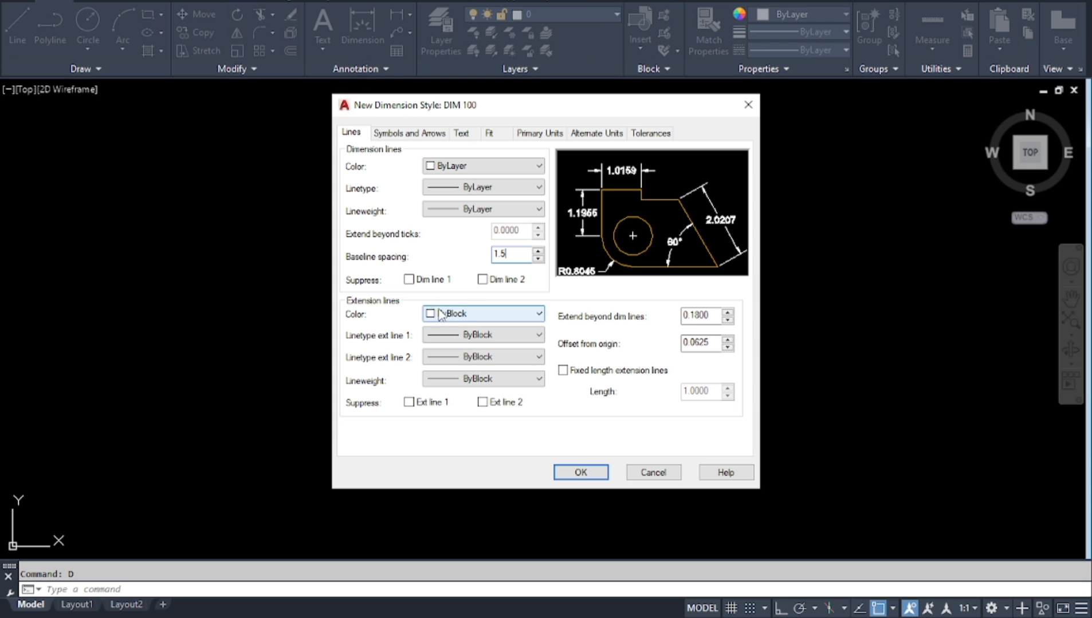
# Step: Set the extension lines' color, both linetypes and lineweight to ByLayer
pyautogui.click(461, 316)
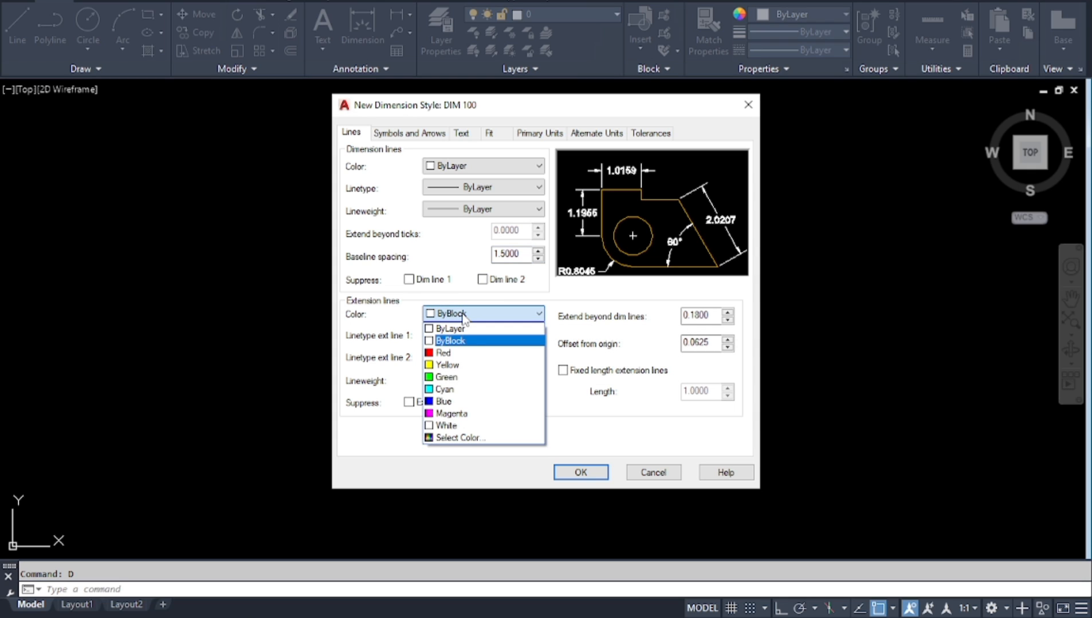
pyautogui.click(452, 329)
pyautogui.click(461, 335)
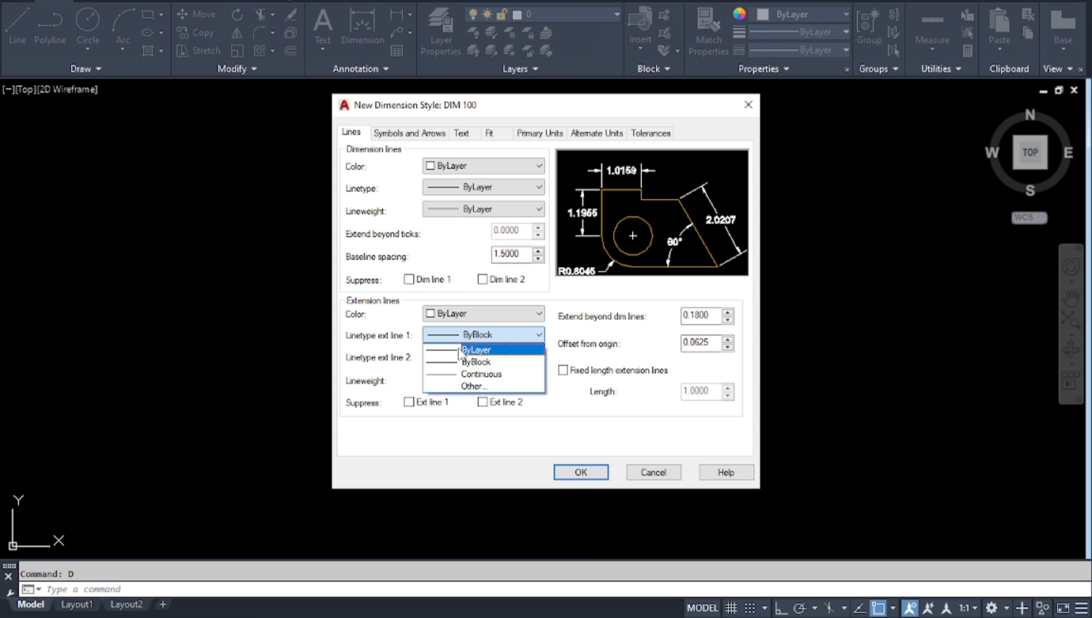
pyautogui.click(459, 350)
pyautogui.click(476, 357)
pyautogui.click(475, 371)
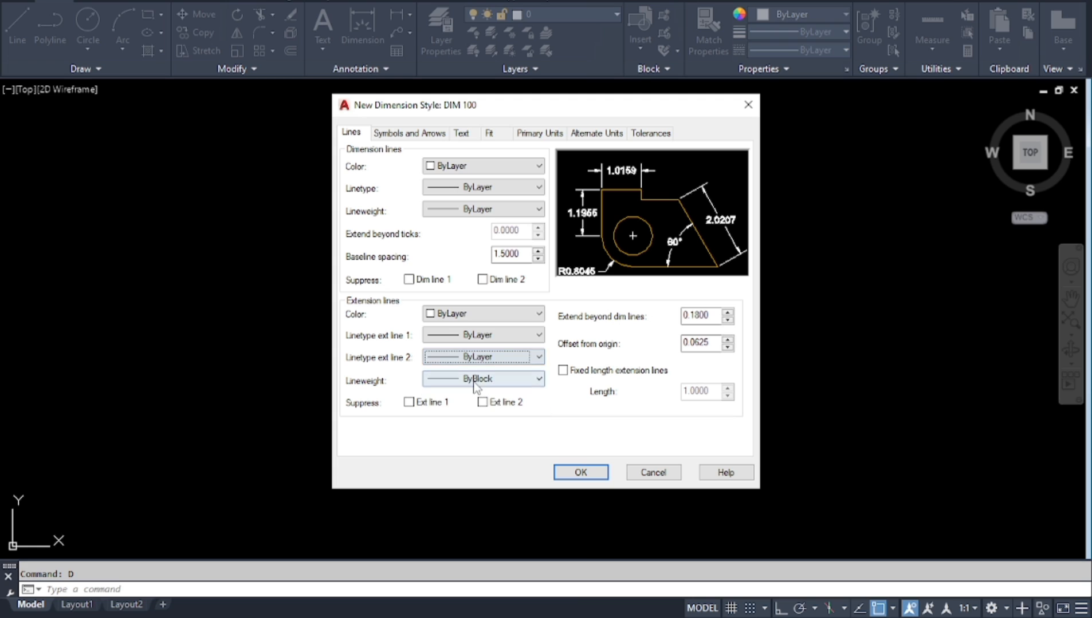
pyautogui.click(475, 387)
pyautogui.click(468, 48)
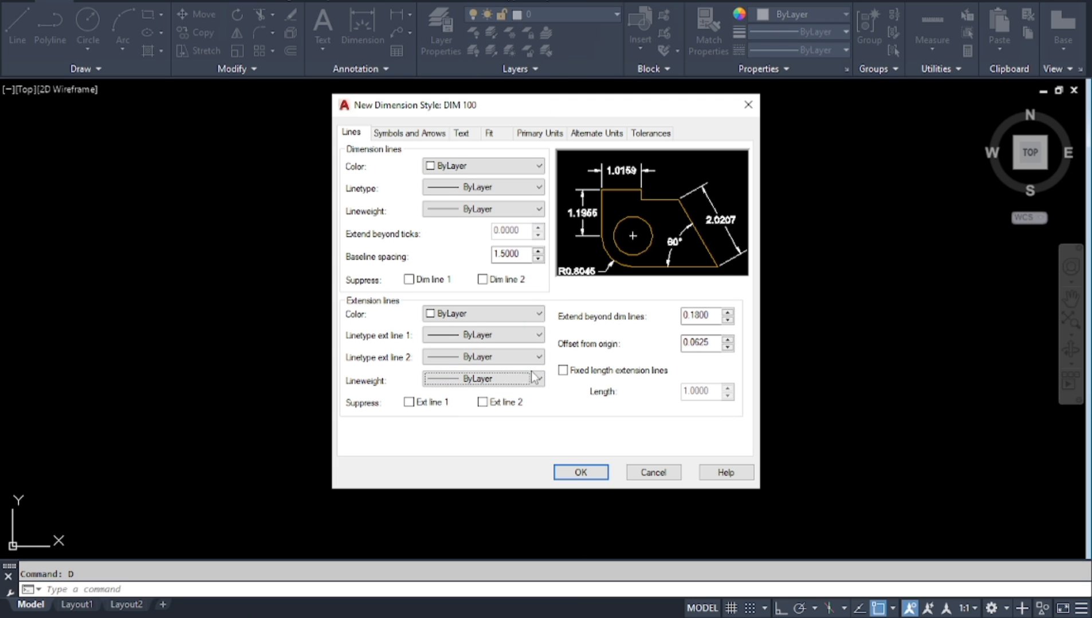
# Step: Set the extension lines to extend 1.5 beyond the dimension lines, with a 1.5 offset from origin
pyautogui.doubleClick(684, 317)
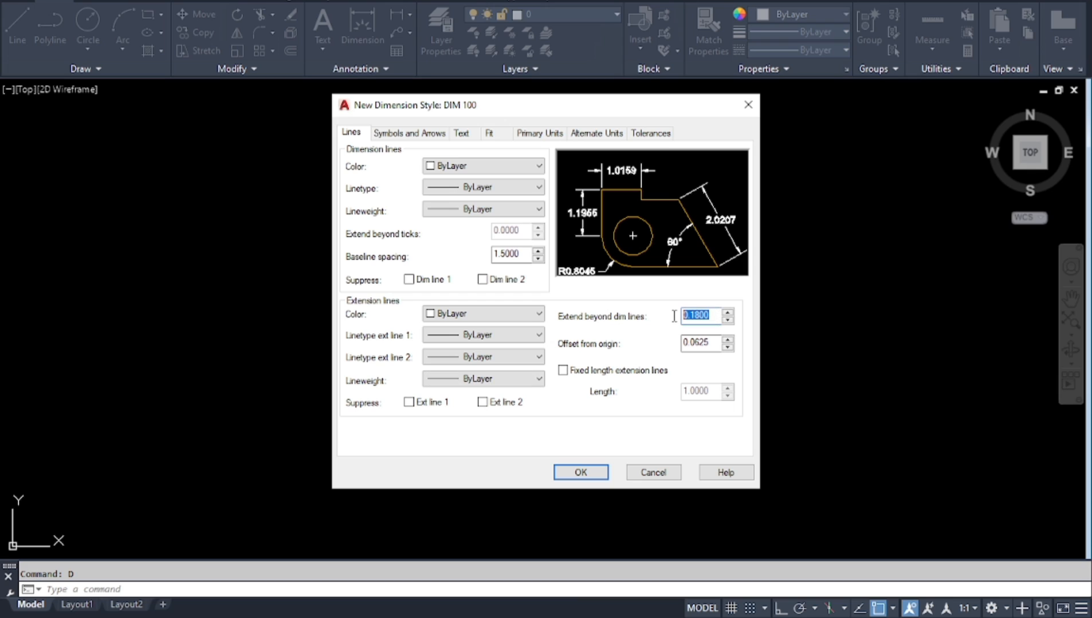
pyautogui.write('1.5')
pyautogui.press('Tab')
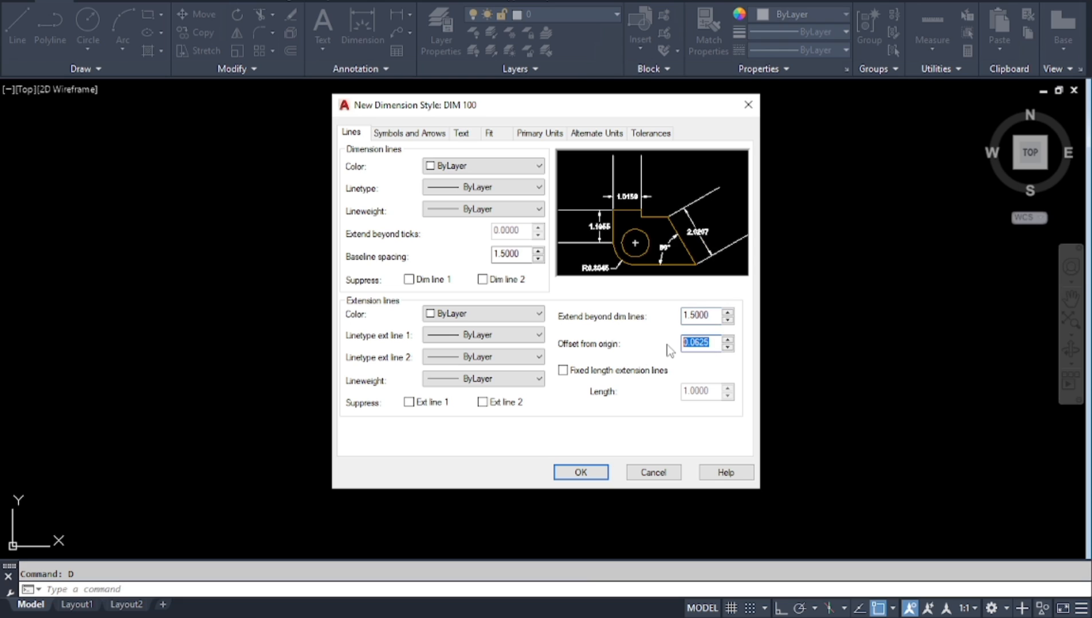
pyautogui.write('1.5')
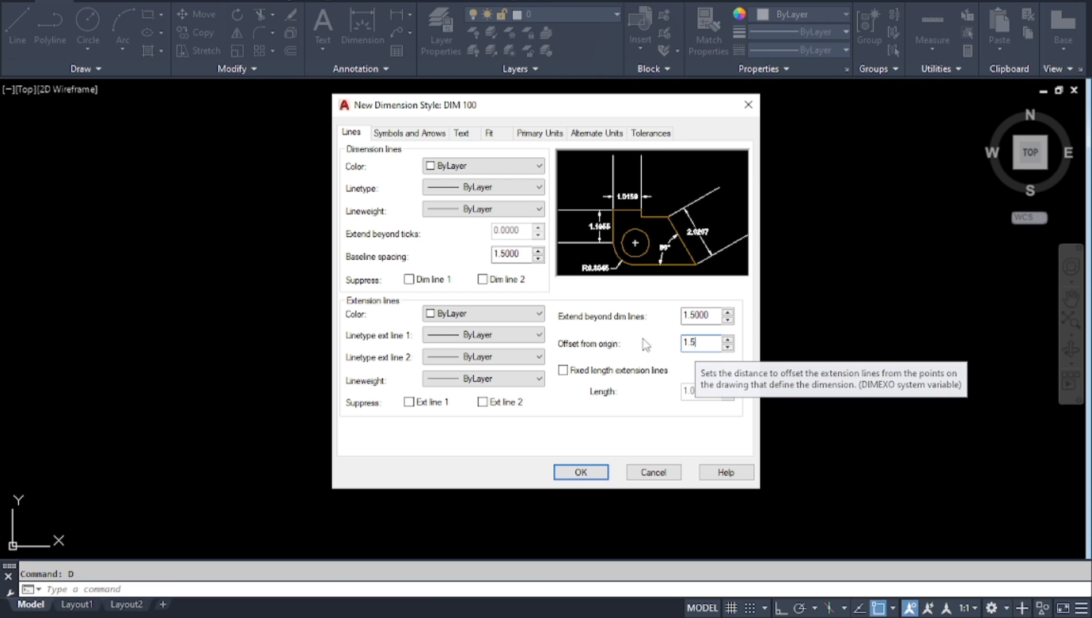
# Step: Set the arrow size to 3 and the center mark size to 1.5 for the dimension style
pyautogui.click(398, 138)
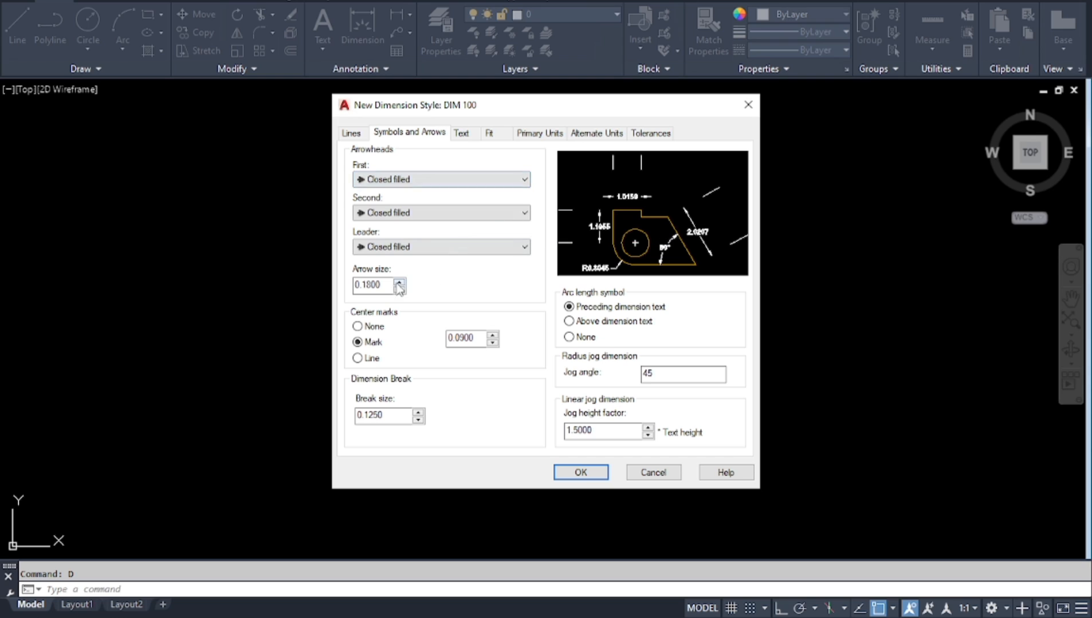
pyautogui.moveTo(392, 286); pyautogui.dragTo(336, 288)
pyautogui.write('3')
pyautogui.moveTo(476, 339); pyautogui.dragTo(449, 347)
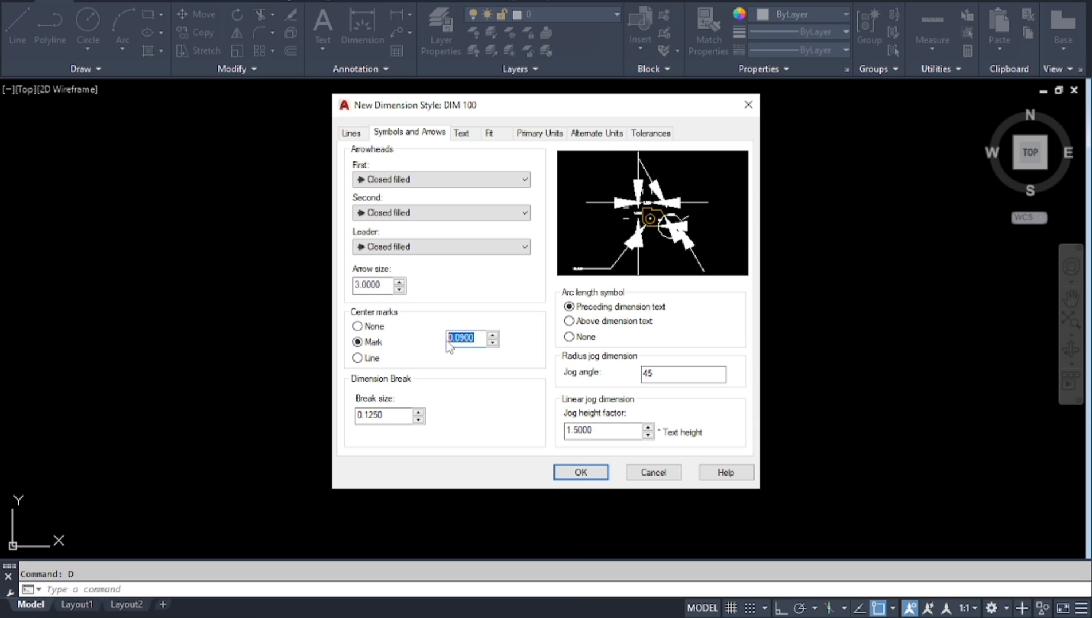
pyautogui.write('1.5')
# Step: Set the dimension break size to 1.5, the arc length symbol above the dimension text, and the jog height factor to 3
pyautogui.moveTo(401, 416); pyautogui.dragTo(356, 417)
pyautogui.write('1')
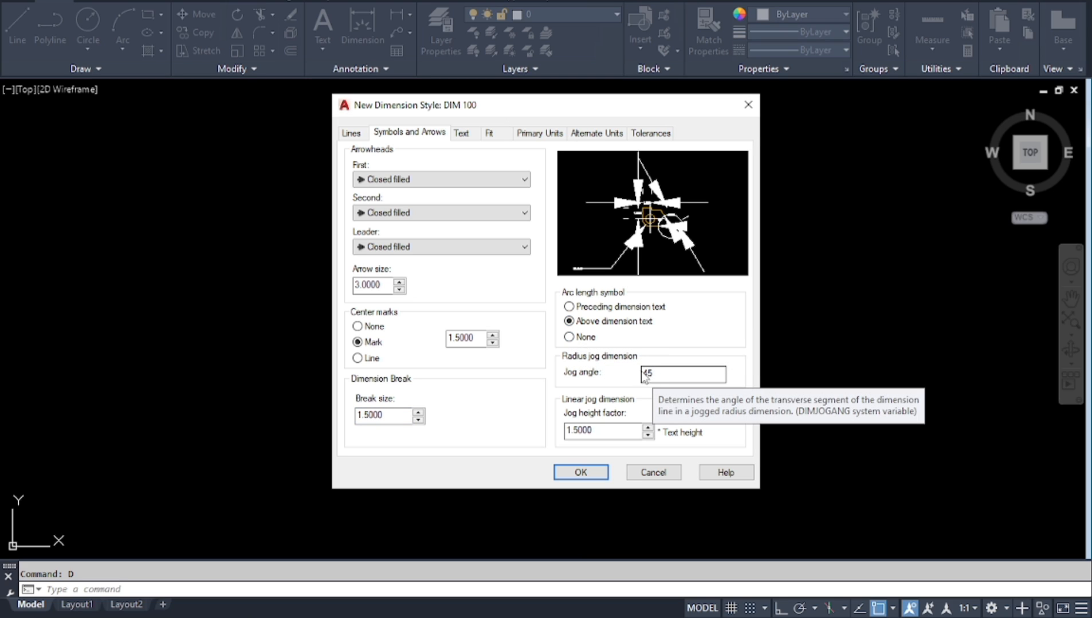
pyautogui.doubleClick(596, 430)
pyautogui.write('3')
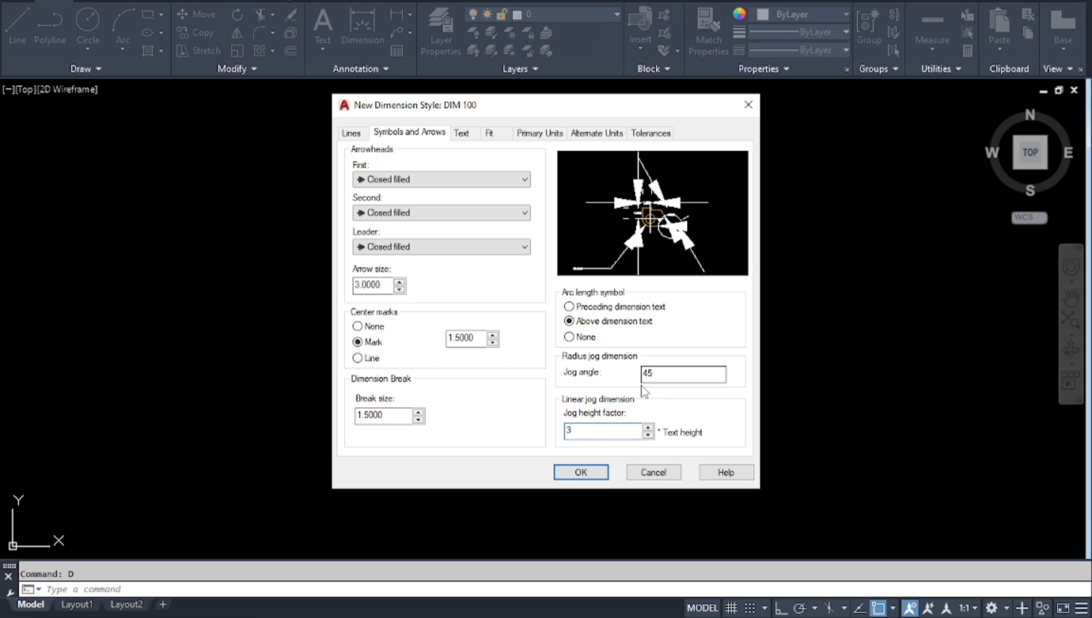
# Step: Set the dimension text appearance to the NORMAL TEXT style, Cyan color and a text height of 3
pyautogui.click(463, 134)
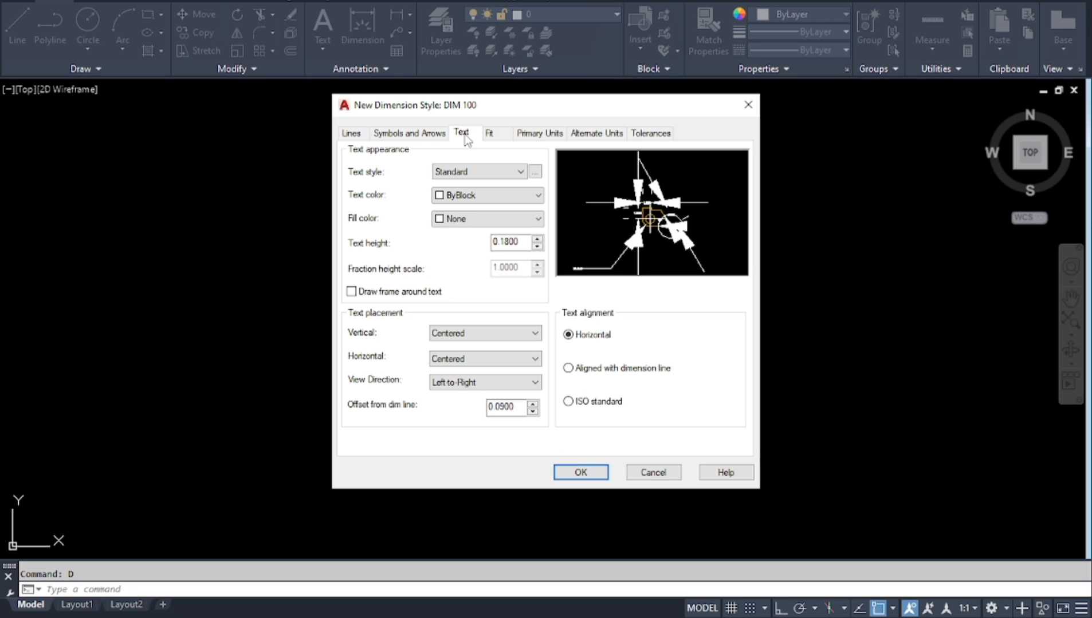
pyautogui.click(466, 173)
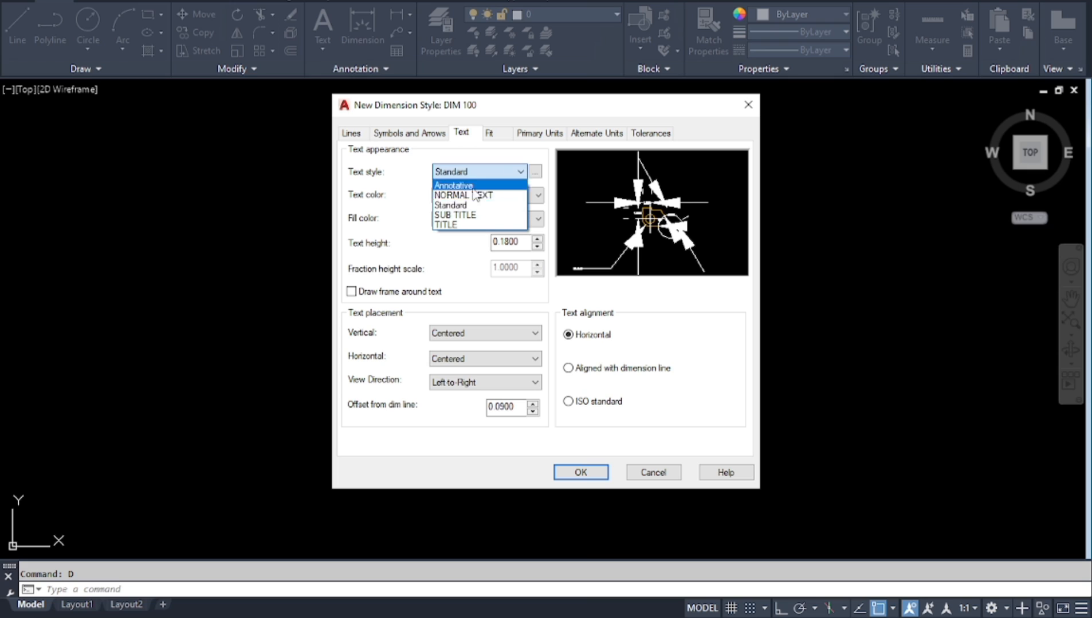
pyautogui.click(474, 195)
pyautogui.click(459, 196)
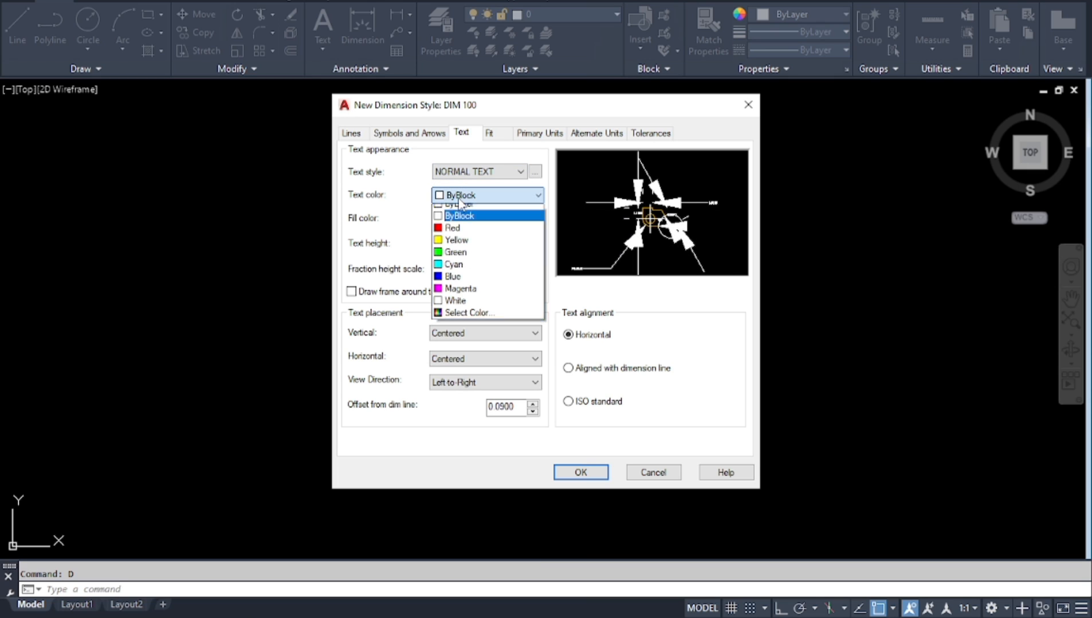
pyautogui.click(450, 272)
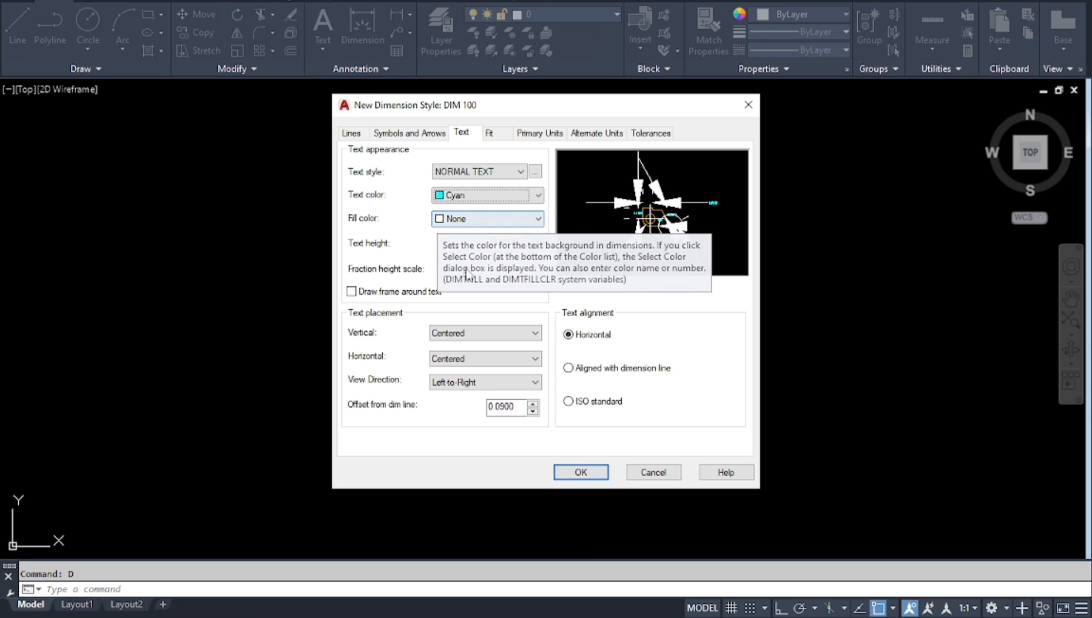
pyautogui.moveTo(523, 243); pyautogui.dragTo(499, 243)
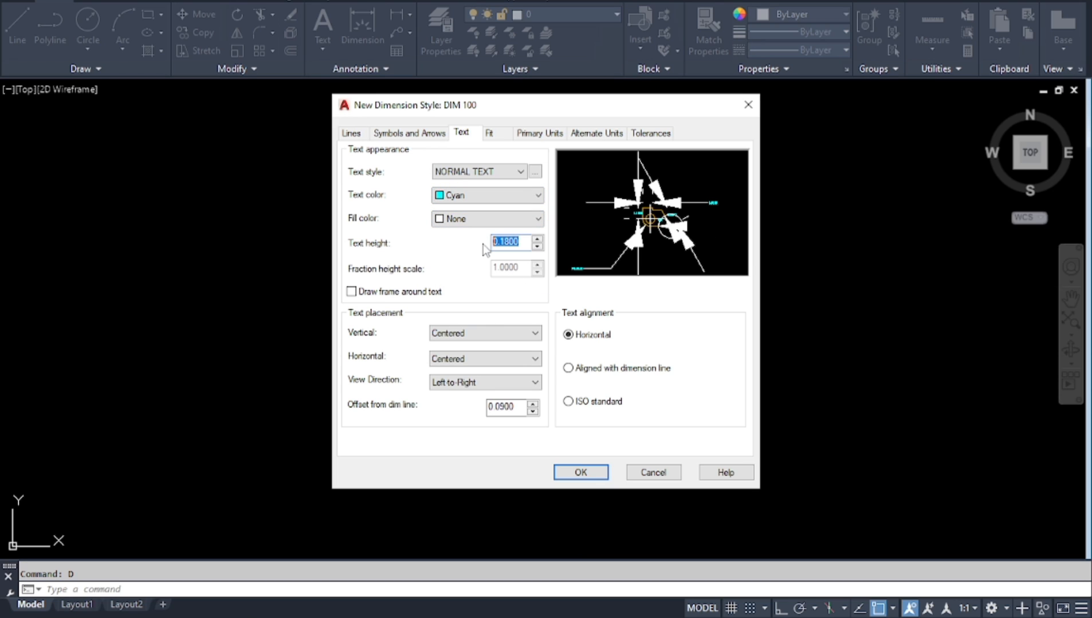
pyautogui.write('3')
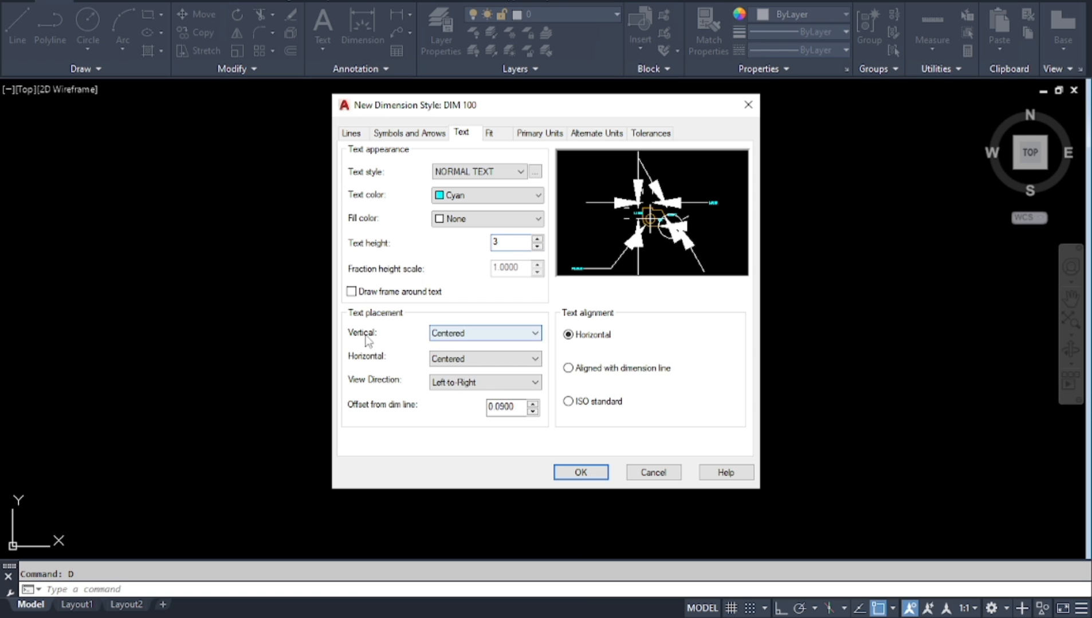
# Step: Place the dimension text vertically Above, offset 2 from the dimension line and aligned with it
pyautogui.click(472, 335)
pyautogui.click(451, 352)
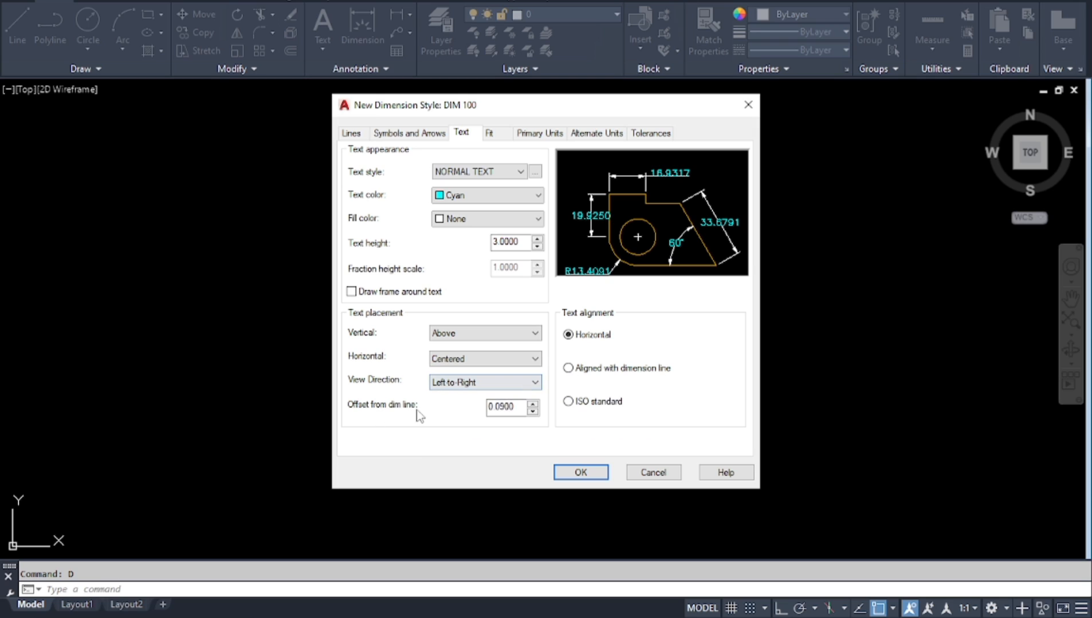
pyautogui.moveTo(515, 407); pyautogui.dragTo(469, 415)
pyautogui.write('2')
pyautogui.click(567, 369)
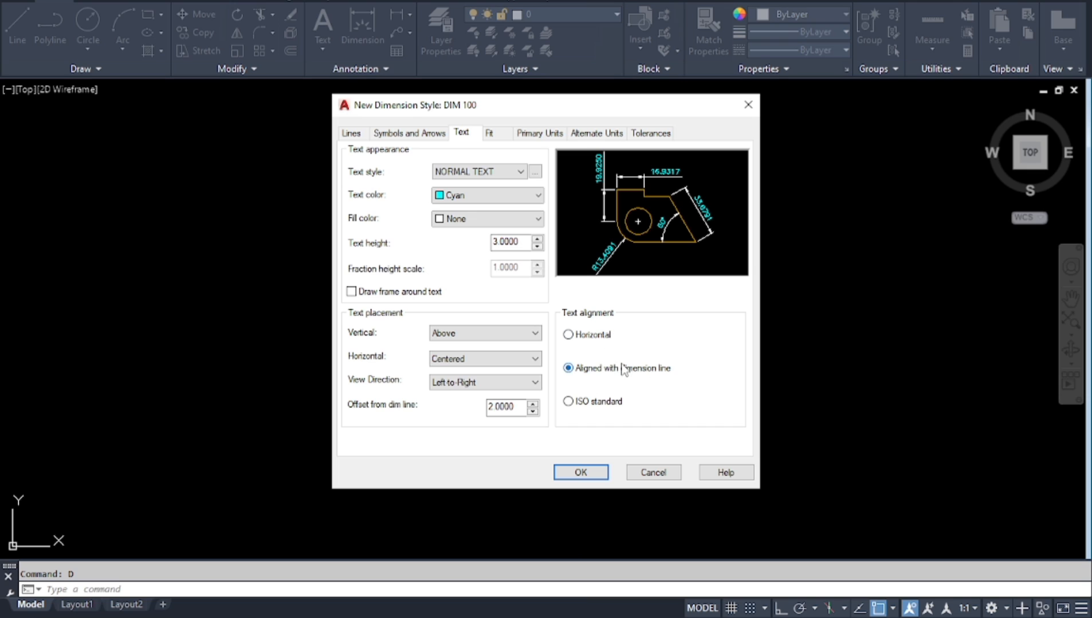
# Step: Set the fit option to Text with arrows suppressed when they don't fit, placing displaced text over the dimension line with leader
pyautogui.click(488, 136)
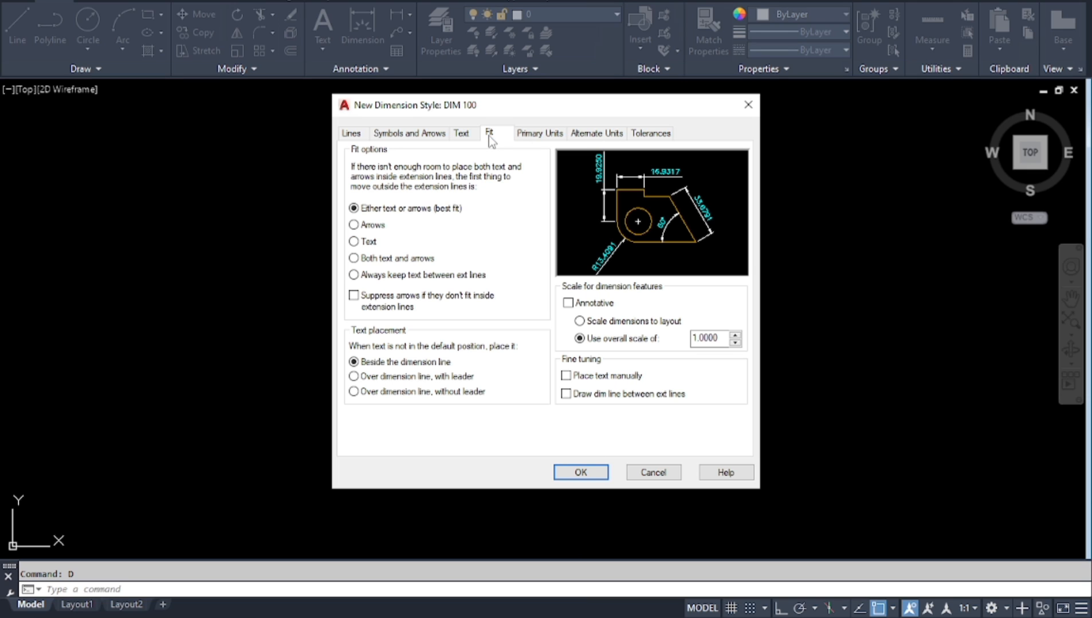
pyautogui.click(353, 242)
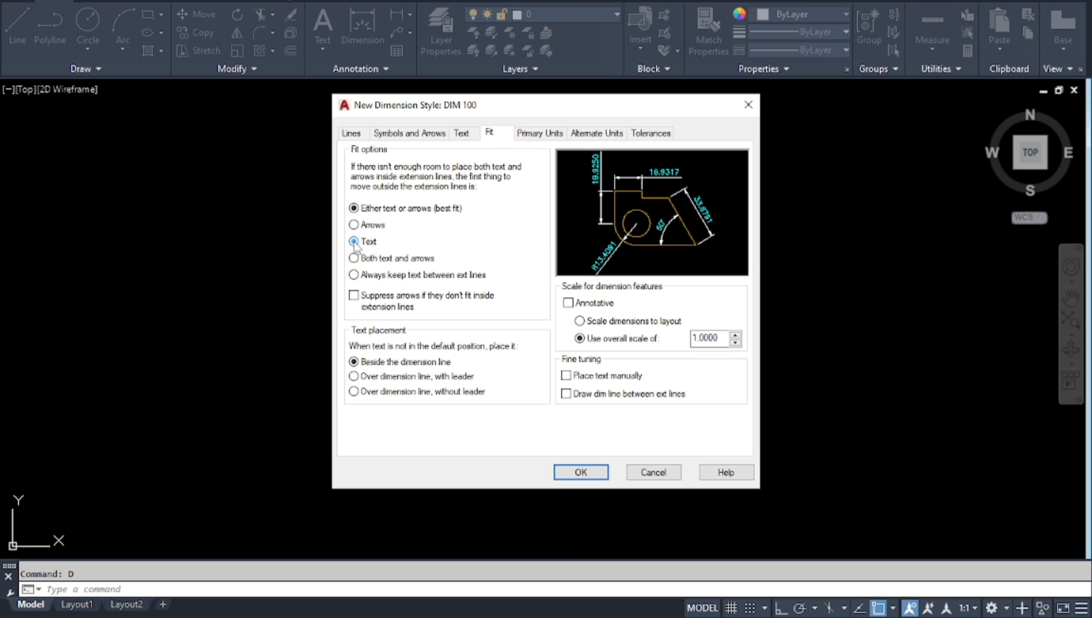
pyautogui.click(354, 297)
pyautogui.click(354, 377)
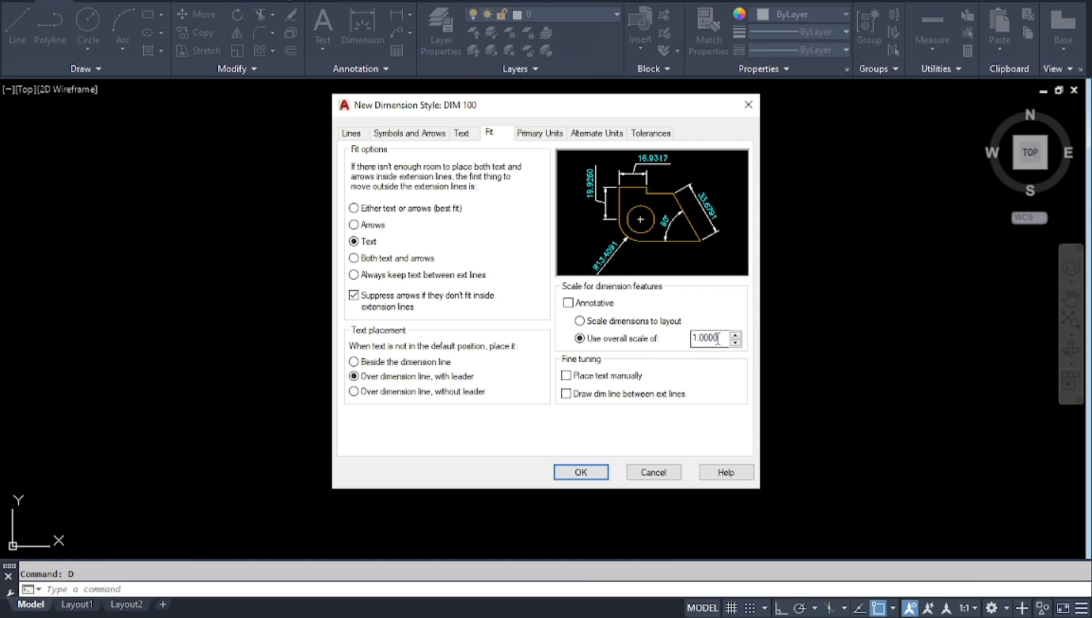
# Step: Set the overall dimension scale to 100 and enable drawing the dimension line between extension lines
pyautogui.moveTo(720, 338); pyautogui.dragTo(697, 338)
pyautogui.write('1')
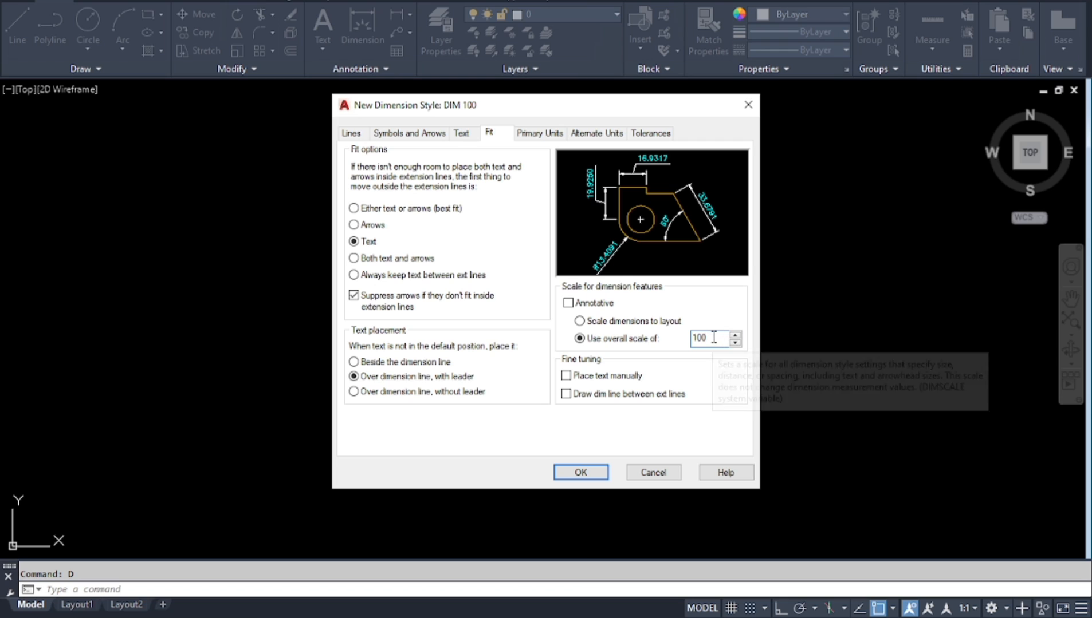
pyautogui.click(566, 394)
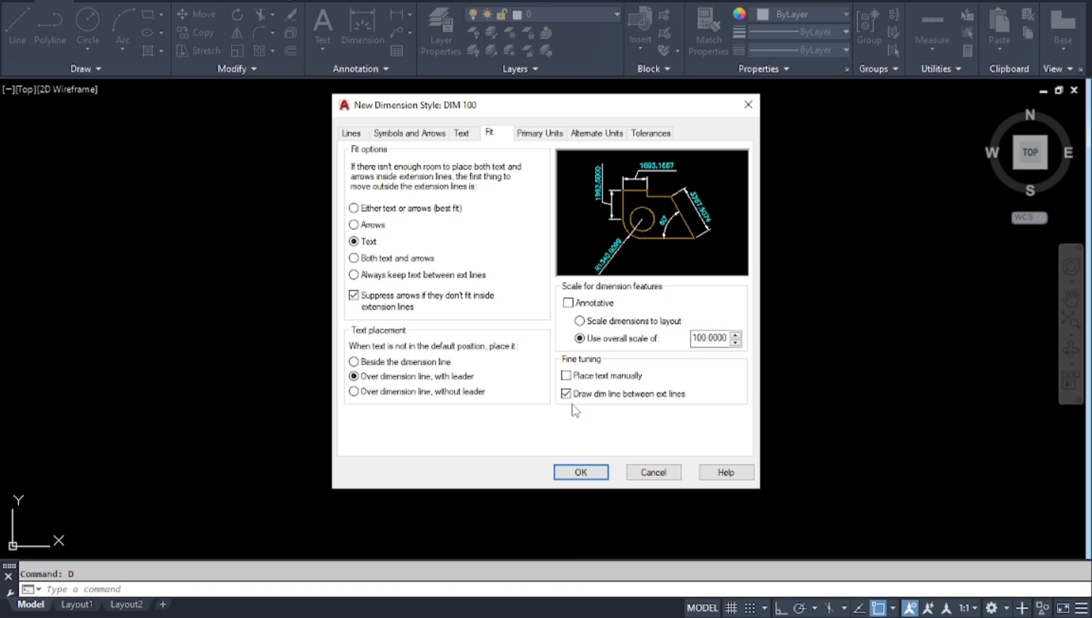
# Step: Set the precision of the primary linear dimension units to 0
pyautogui.click(534, 134)
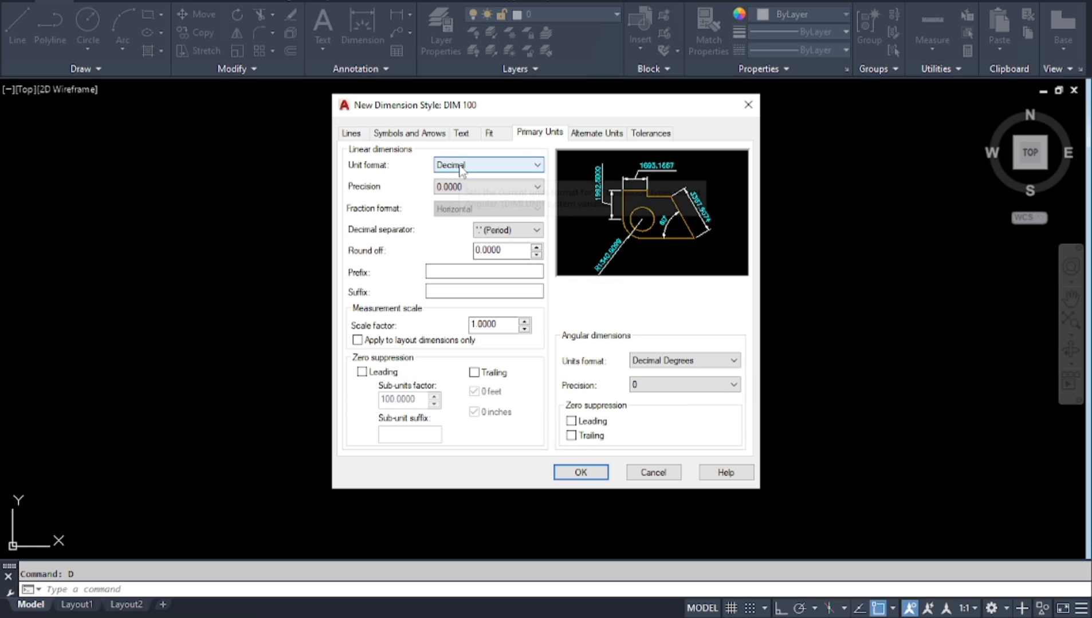
pyautogui.click(518, 186)
pyautogui.click(443, 203)
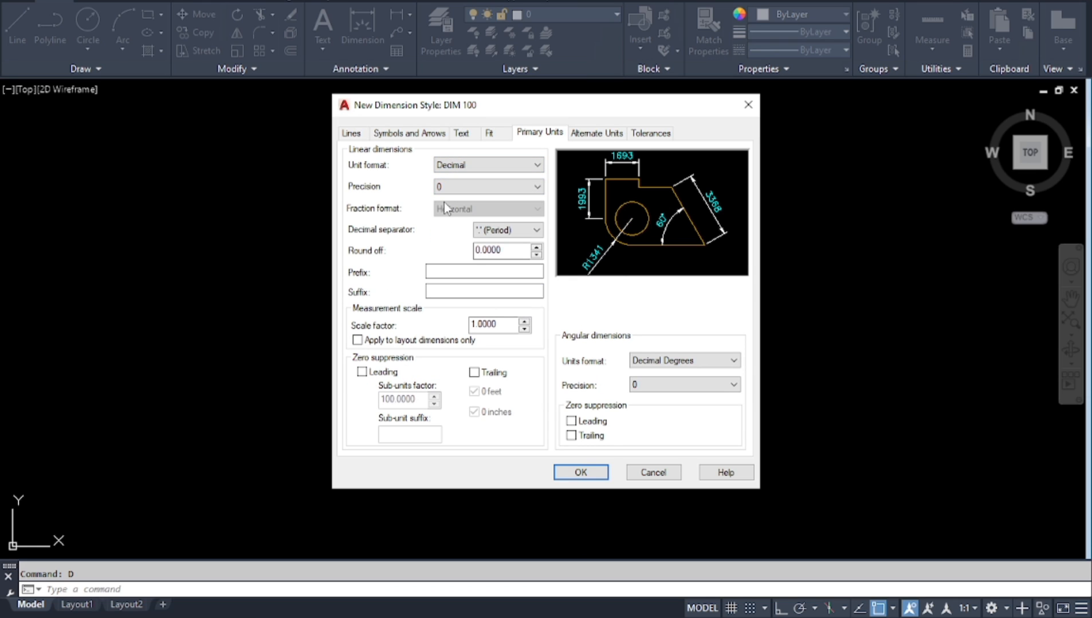
# Step: Save the DIM 100 dimension style and close the Dimension Style Manager
pyautogui.click(580, 474)
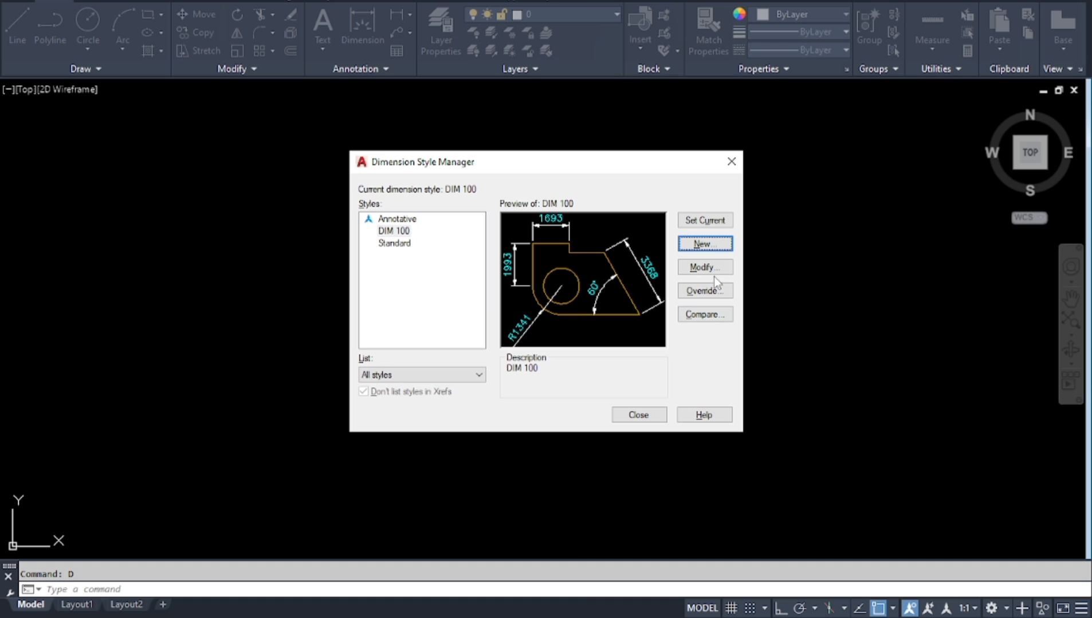
pyautogui.click(639, 412)
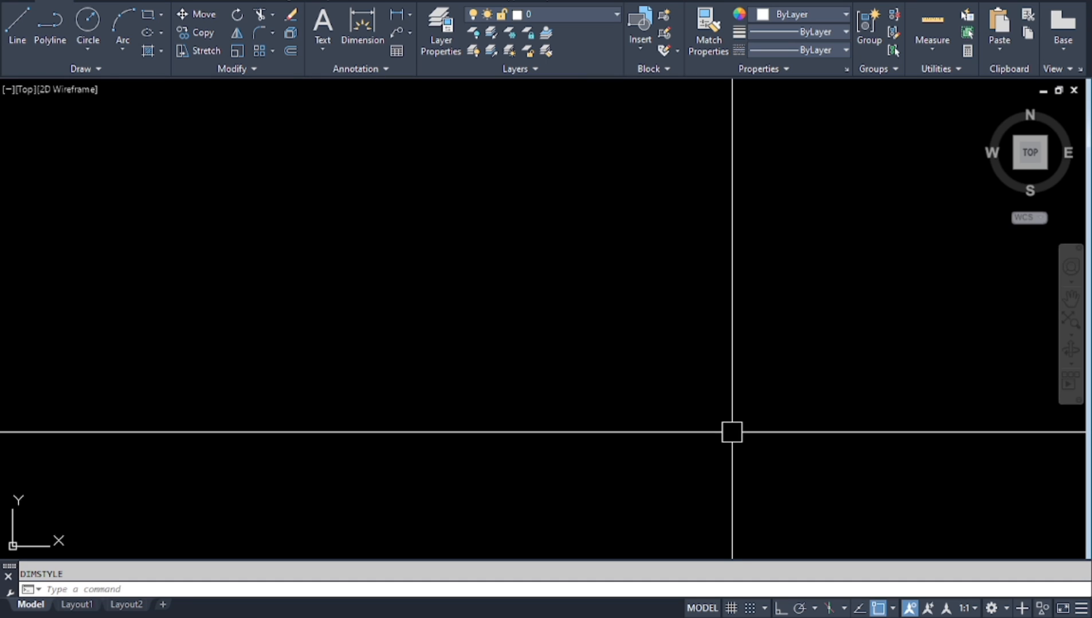
# Step: Create a new dimension style named DIM 50, based on DIM 100 and used for all dimensions
pyautogui.write('d')
pyautogui.press('Return')
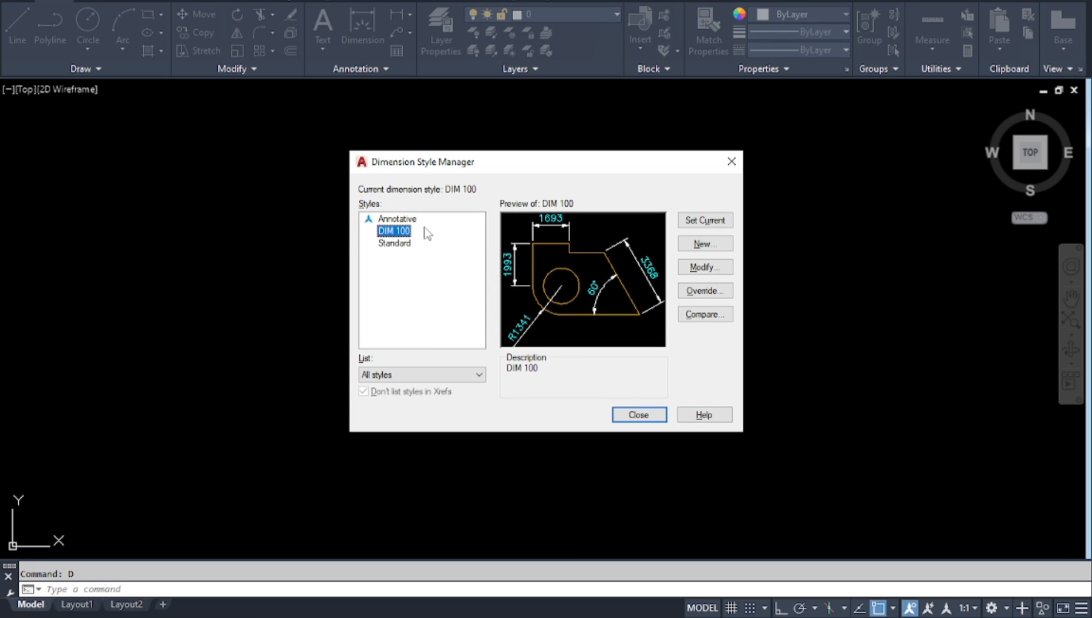
pyautogui.click(702, 244)
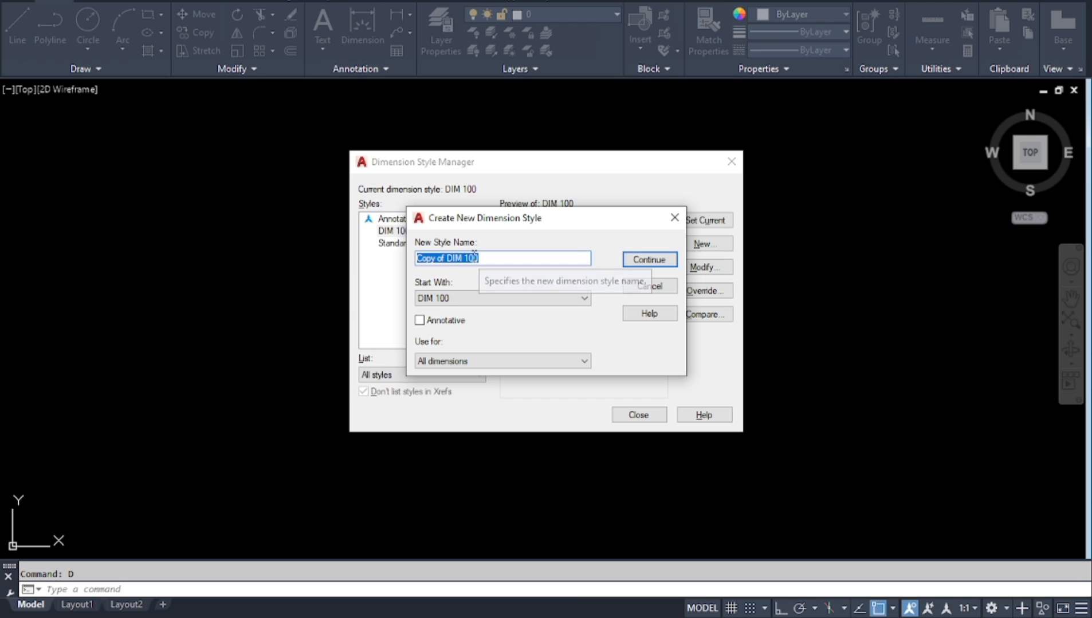
pyautogui.moveTo(447, 259); pyautogui.dragTo(375, 270)
pyautogui.press('BackSpace')
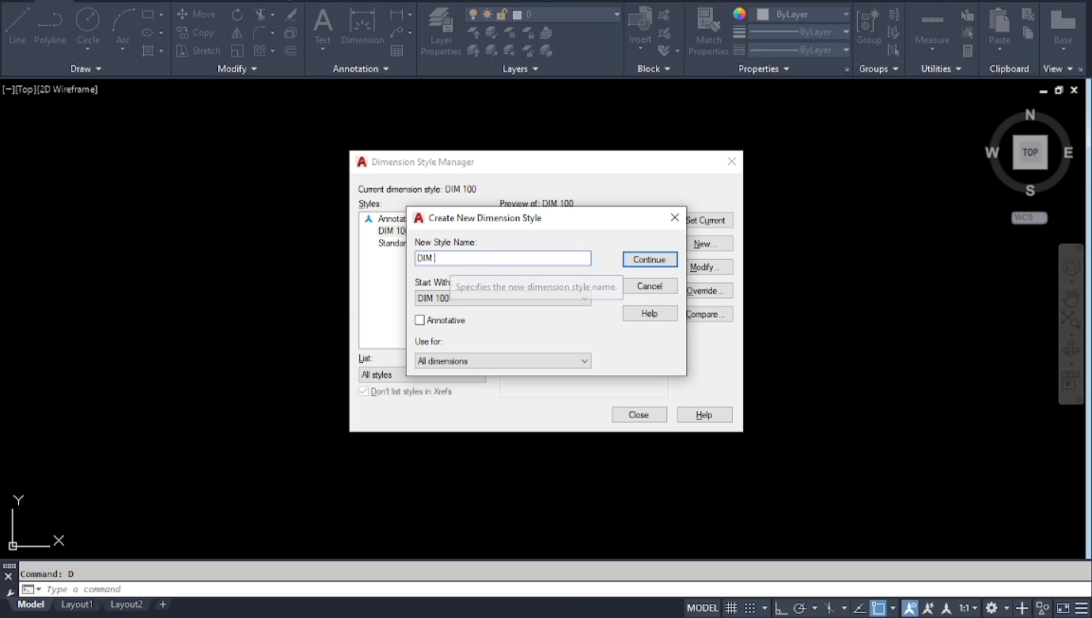
pyautogui.write('0')
pyautogui.click(641, 260)
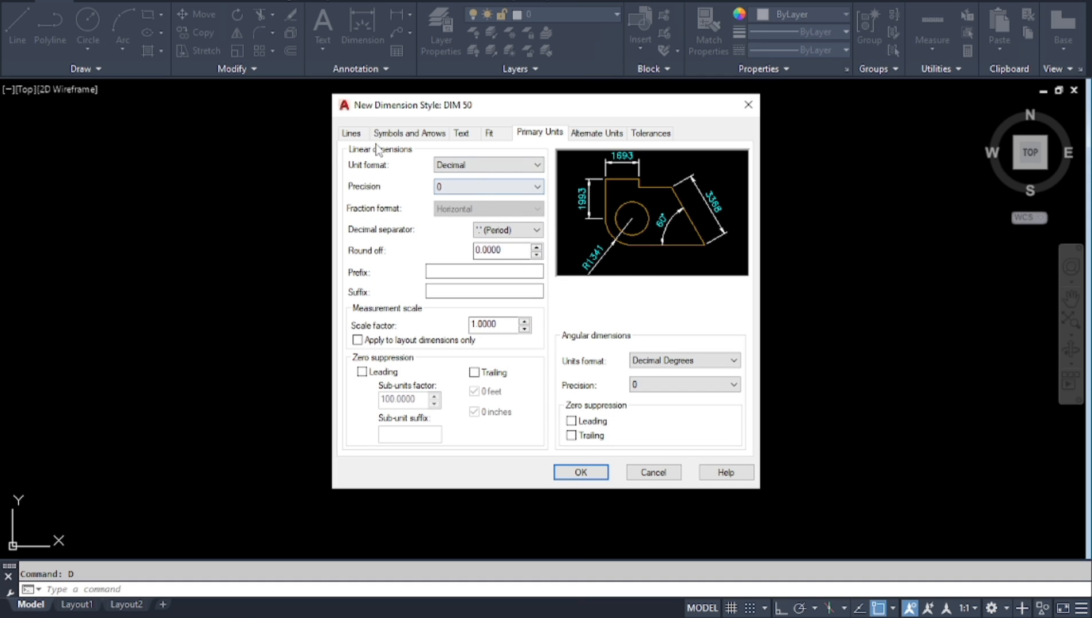
# Step: Set the overall dimension scale of the DIM 50 style to 50 and save the style
pyautogui.click(491, 135)
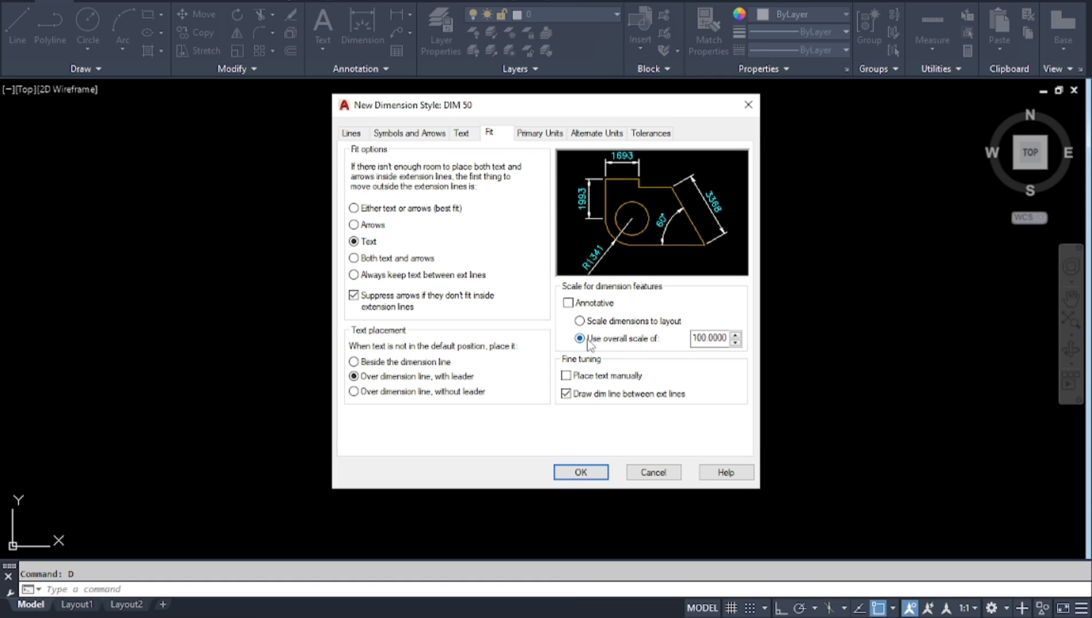
pyautogui.moveTo(728, 339); pyautogui.dragTo(679, 338)
pyautogui.write('50')
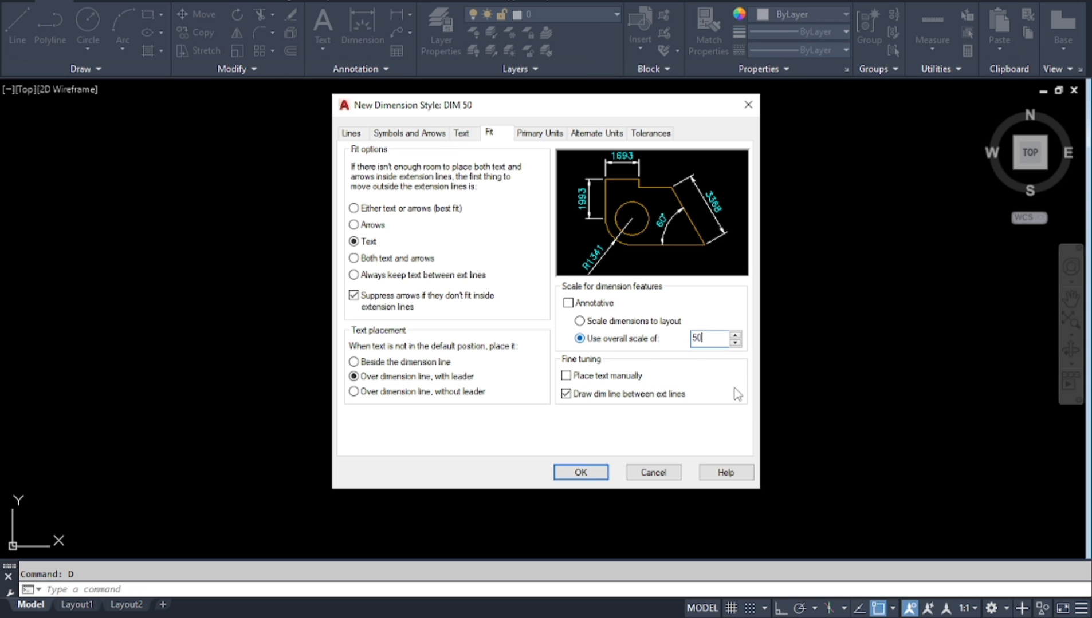
pyautogui.click(580, 472)
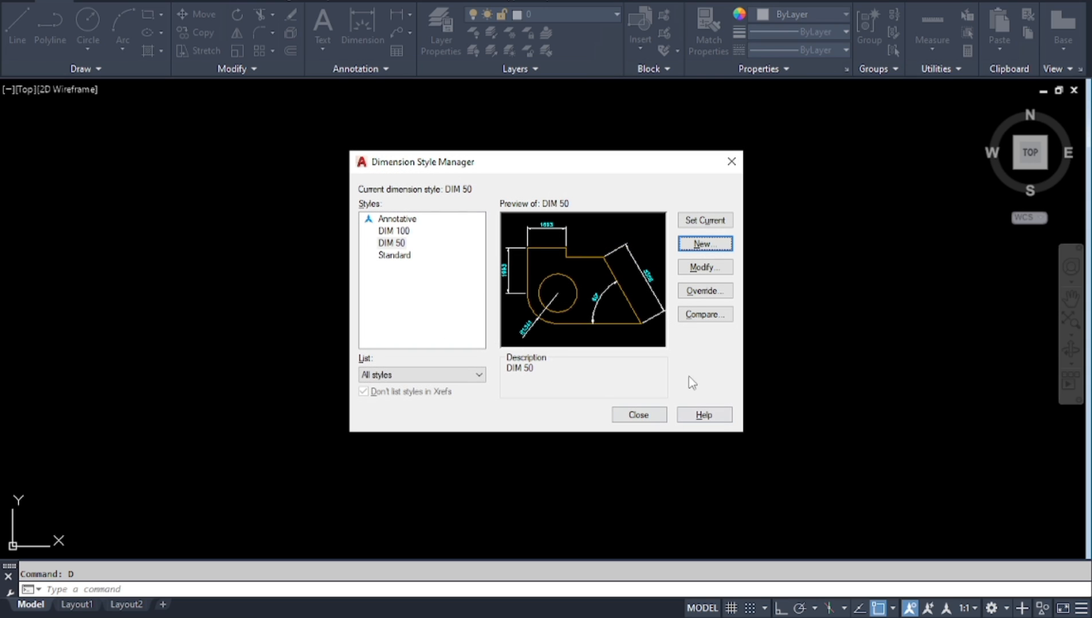
# Step: Create a new dimension style named DIM 25, based on DIM 50 and used for all dimensions
pyautogui.click(702, 244)
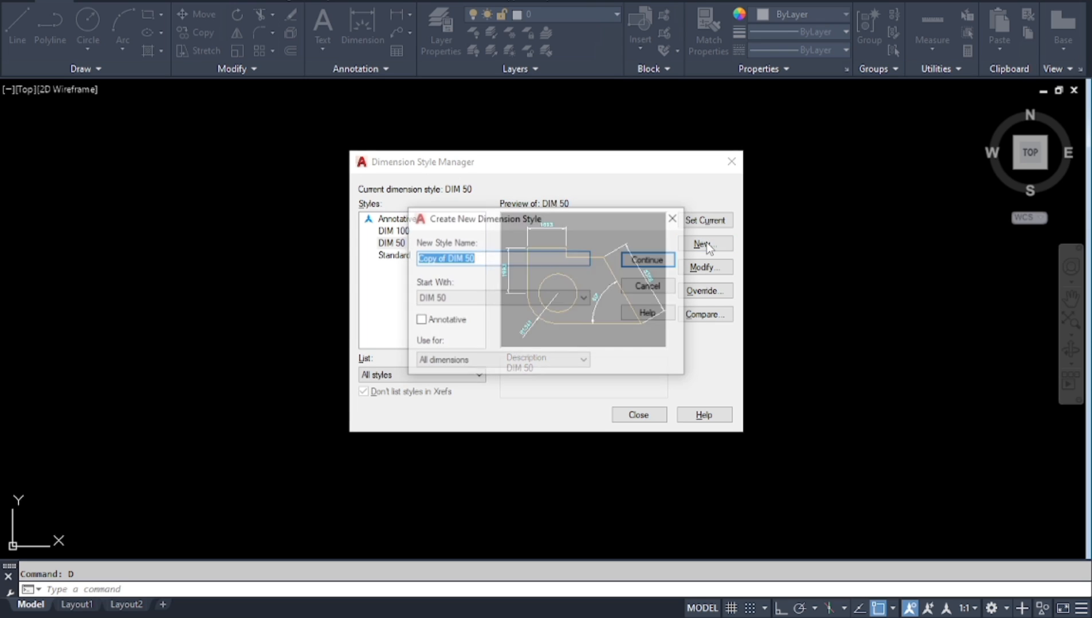
pyautogui.moveTo(448, 258); pyautogui.dragTo(353, 256)
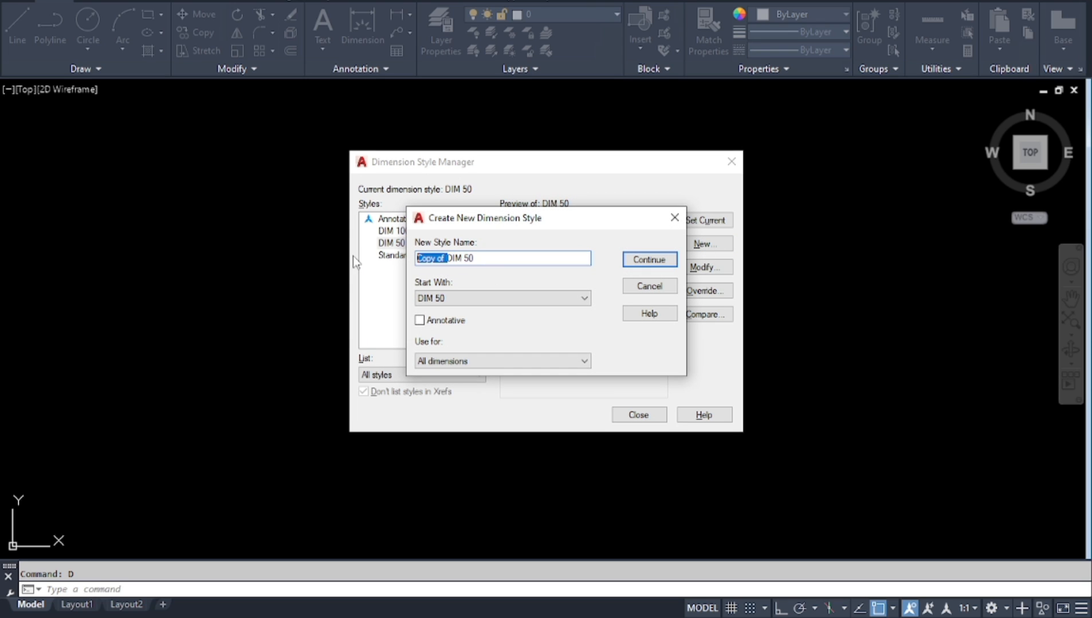
pyautogui.press('BackSpace')
pyautogui.click(451, 259)
pyautogui.write('25')
pyautogui.click(637, 260)
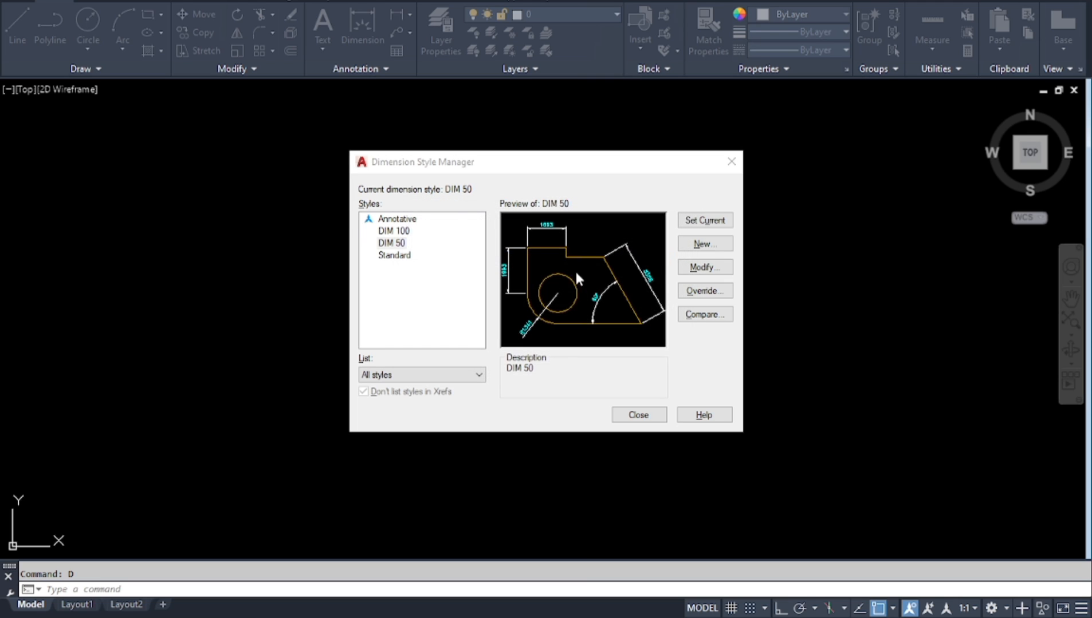
# Step: Set the overall scale of the DIM 25 style to 25, save it and close the Dimension Style Manager
pyautogui.doubleClick(707, 338)
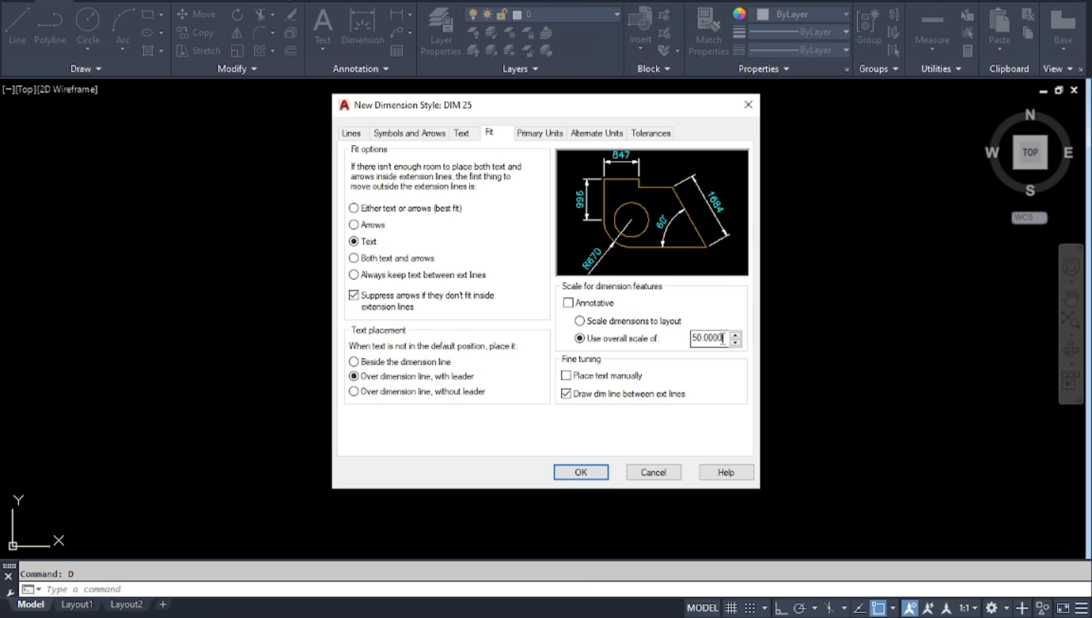
pyautogui.write('25')
pyautogui.click(601, 474)
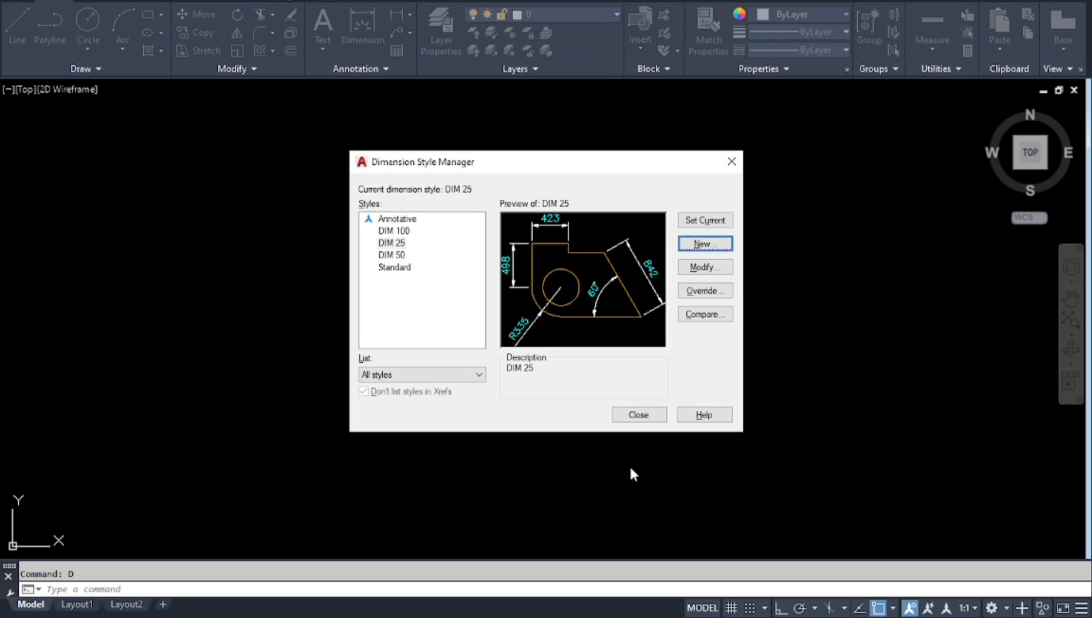
pyautogui.click(638, 415)
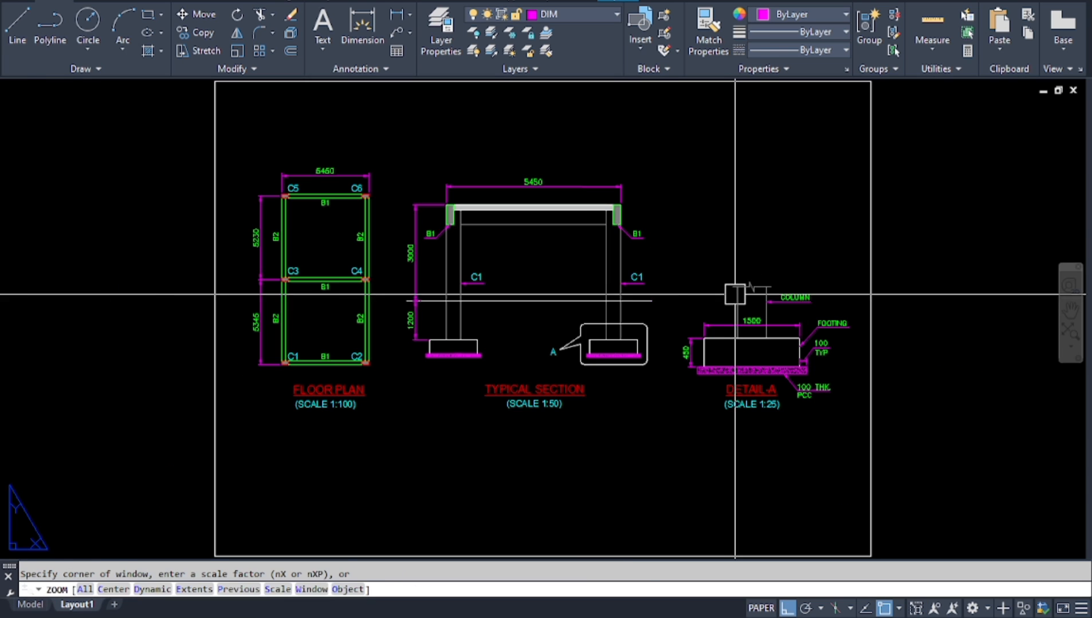
# Step: Zoom to the extents of the layout sheet containing the floor plan, typical section and Detail-A
pyautogui.click(194, 589)
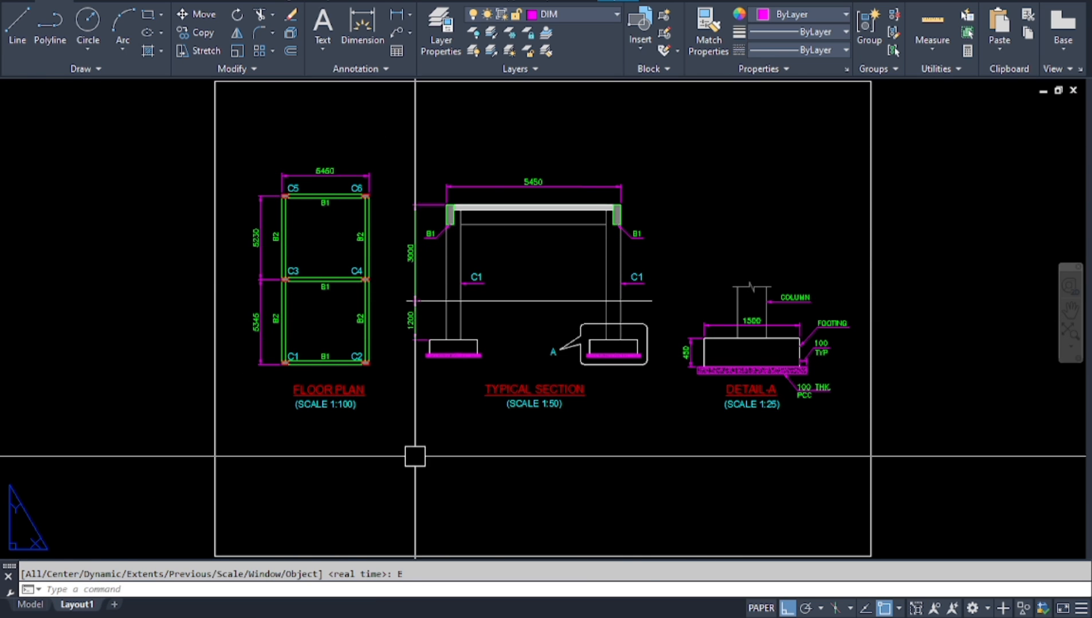